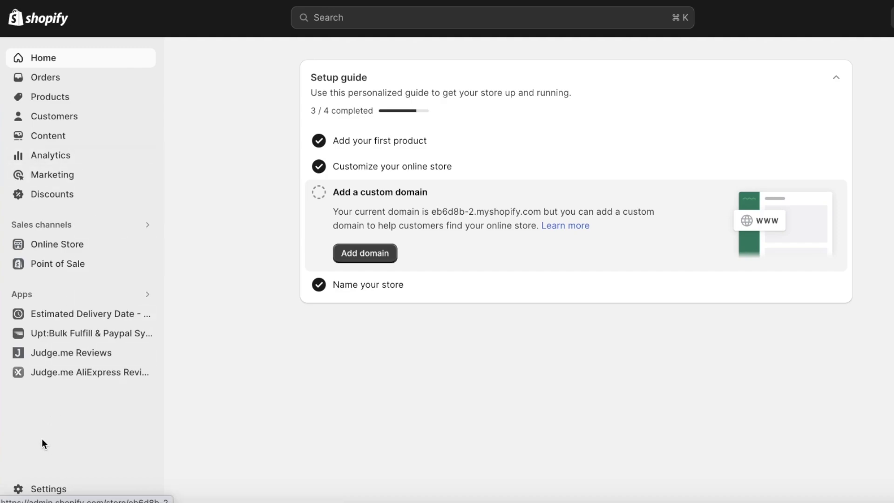
Step: Open the store's Shipping and delivery settings and find the order routing section
{"action": "left_click", "coordinate": [46, 488]}
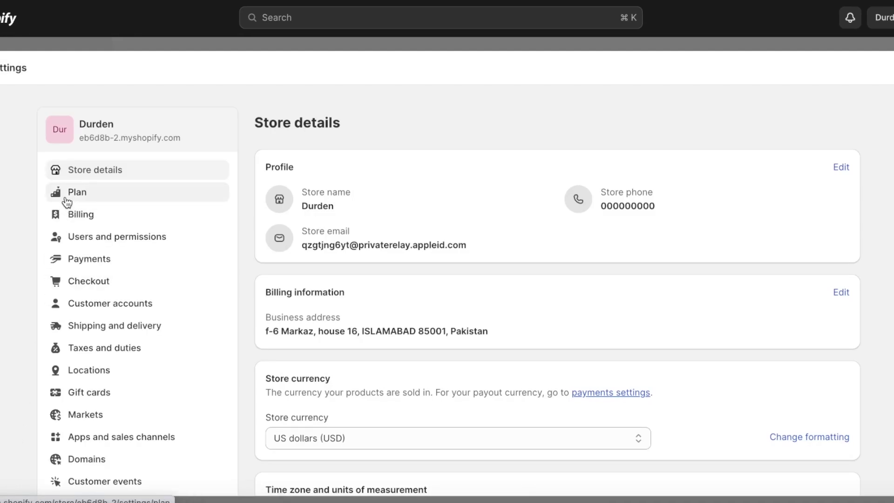
{"action": "left_click", "coordinate": [62, 325]}
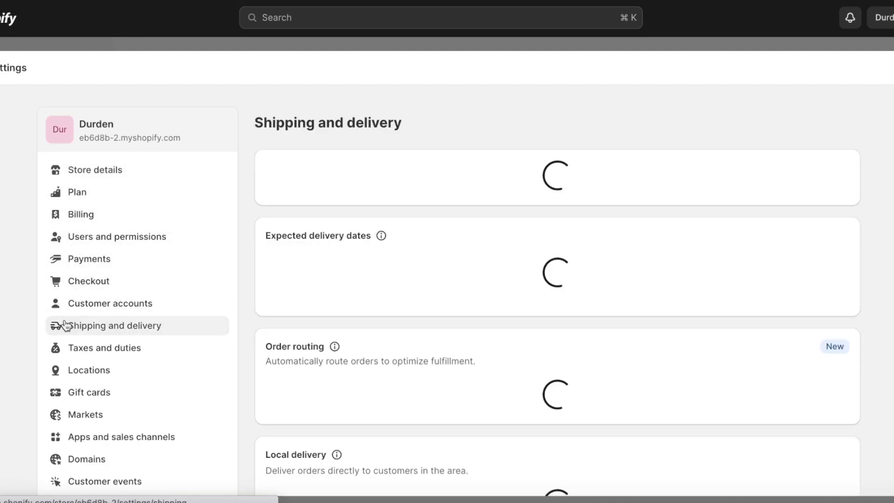
{"action": "scroll", "coordinate": [481, 171], "scroll_direction": "down", "scroll_amount": 1}
{"action": "scroll", "coordinate": [482, 171], "scroll_direction": "down", "scroll_amount": 8}
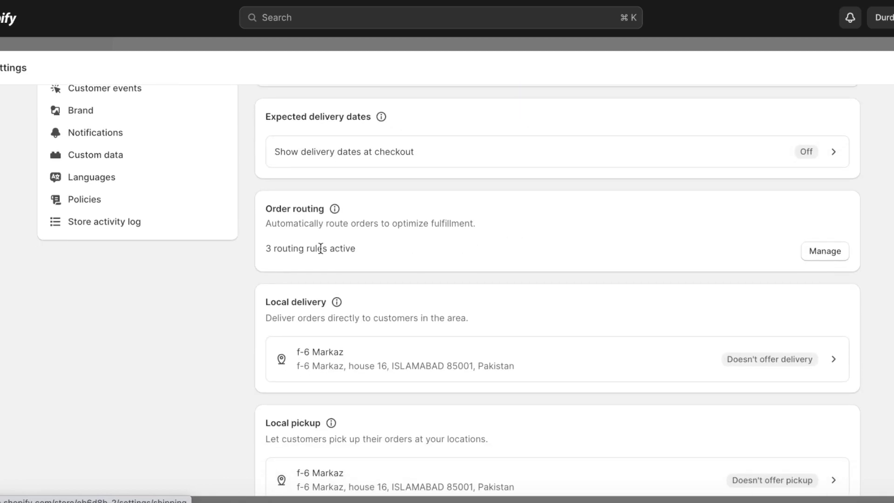
Step: Review the order routing rules and return to the Shipping and delivery settings
{"action": "left_click", "coordinate": [823, 251]}
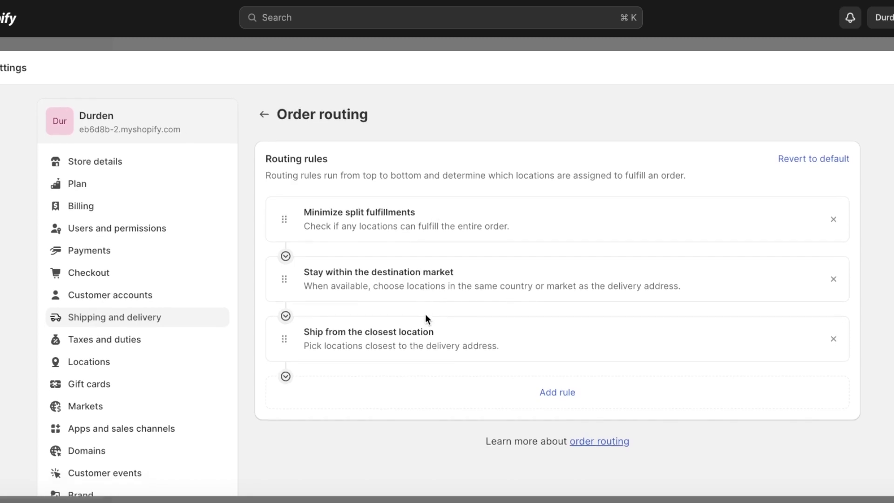
{"action": "scroll", "coordinate": [426, 313], "scroll_direction": "down", "scroll_amount": 1}
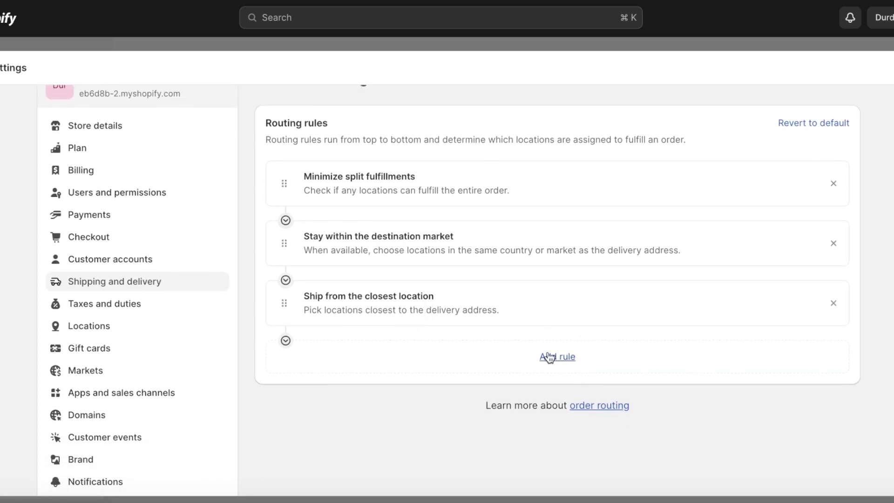
{"action": "scroll", "coordinate": [287, 126], "scroll_direction": "up", "scroll_amount": 1}
{"action": "scroll", "coordinate": [284, 125], "scroll_direction": "up", "scroll_amount": 1}
{"action": "left_click", "coordinate": [268, 121]}
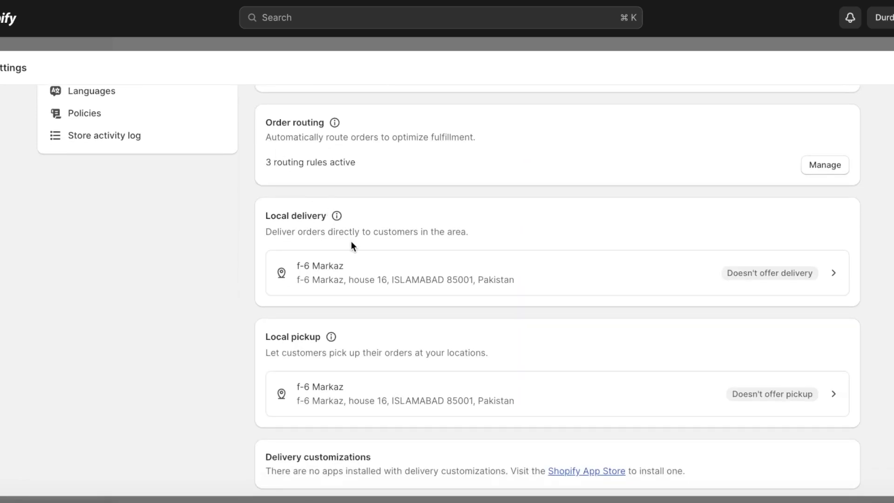
Step: Review the remaining shipping sections and the form for adding a custom fulfillment service, then close the settings without saving anything
{"action": "scroll", "coordinate": [350, 242], "scroll_direction": "down", "scroll_amount": 3}
{"action": "scroll", "coordinate": [321, 307], "scroll_direction": "down", "scroll_amount": 2}
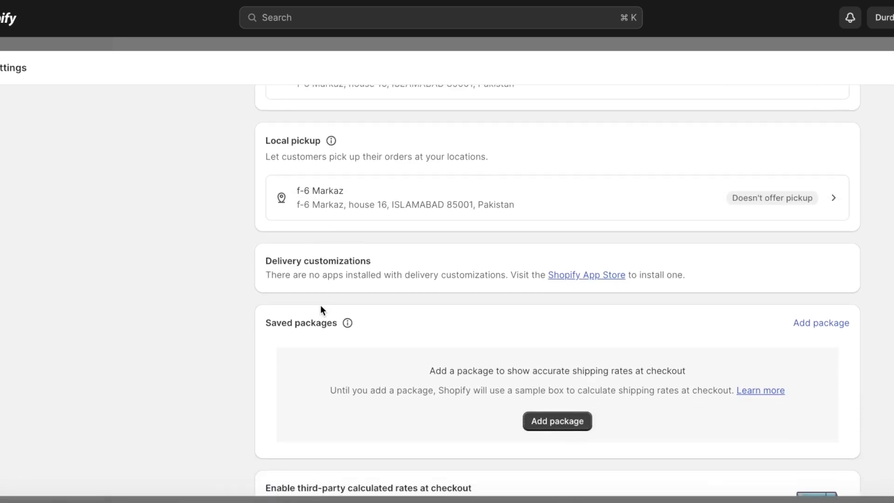
{"action": "scroll", "coordinate": [600, 293], "scroll_direction": "down", "scroll_amount": 4}
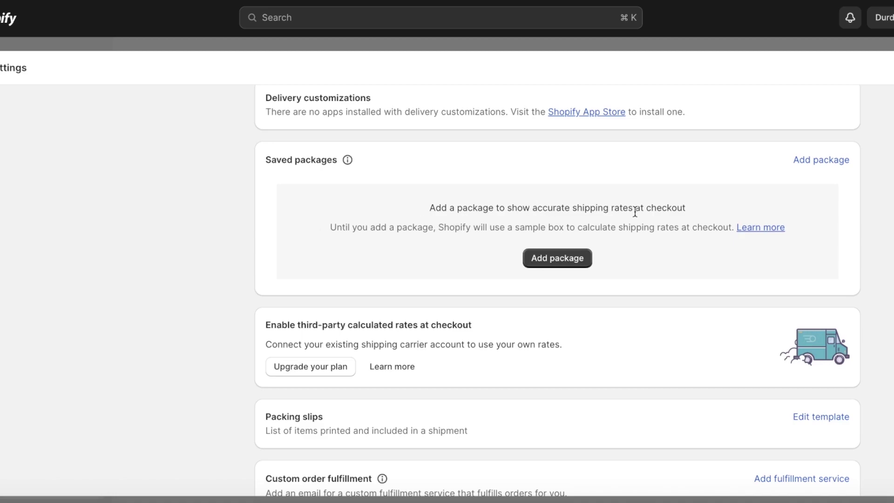
{"action": "scroll", "coordinate": [540, 264], "scroll_direction": "down", "scroll_amount": 1}
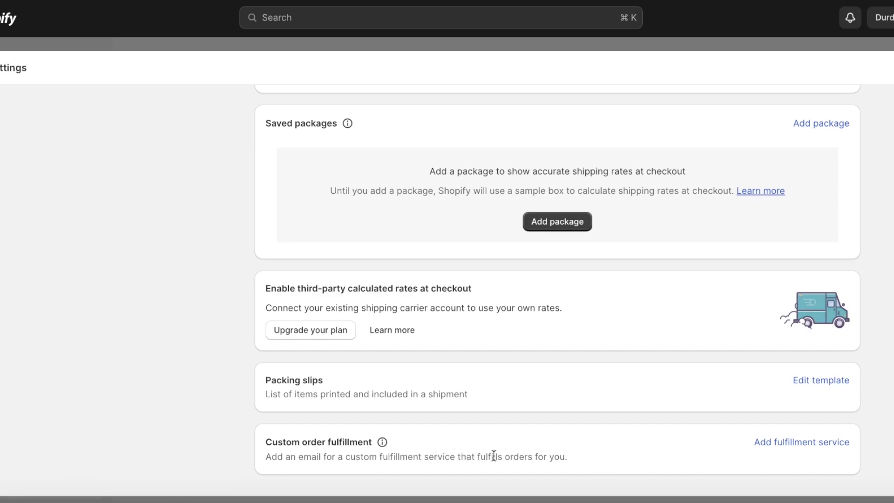
{"action": "left_click", "coordinate": [761, 441]}
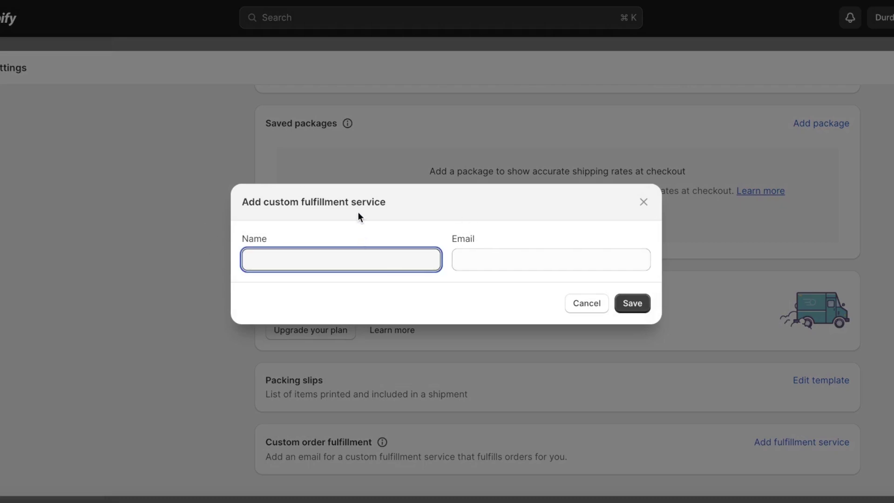
{"action": "left_click", "coordinate": [645, 208]}
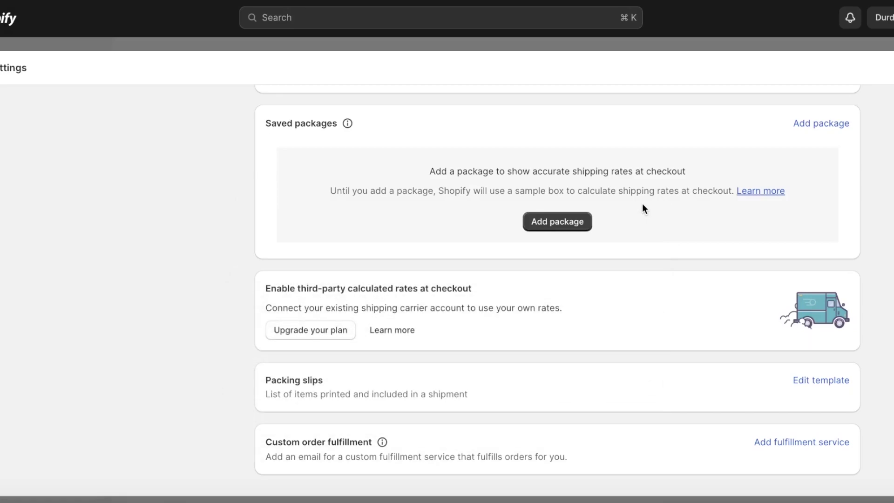
{"action": "left_click", "coordinate": [891, 68]}
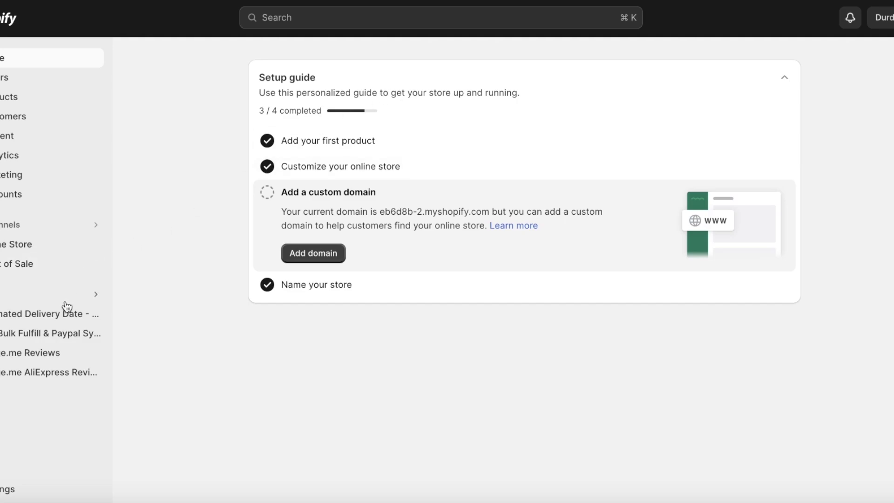
Step: Open the Shopify App Store from the store's Apps and sales channels settings
{"action": "left_click", "coordinate": [6, 487]}
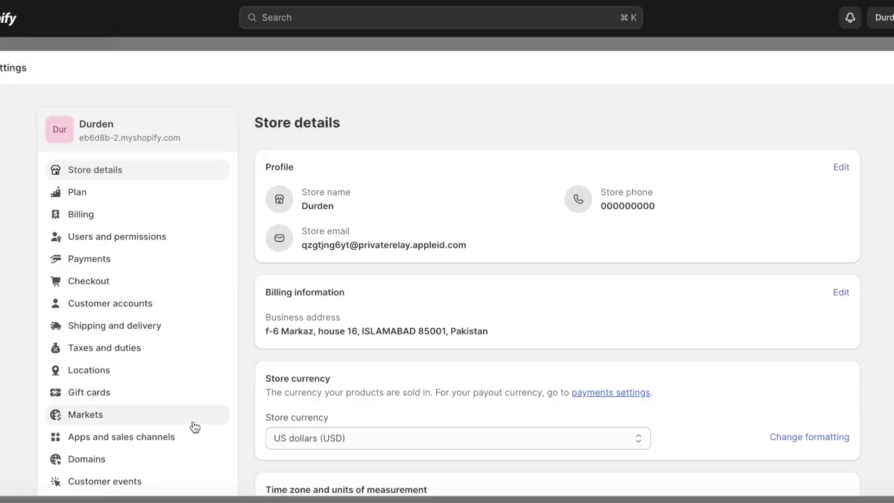
{"action": "left_click", "coordinate": [191, 439]}
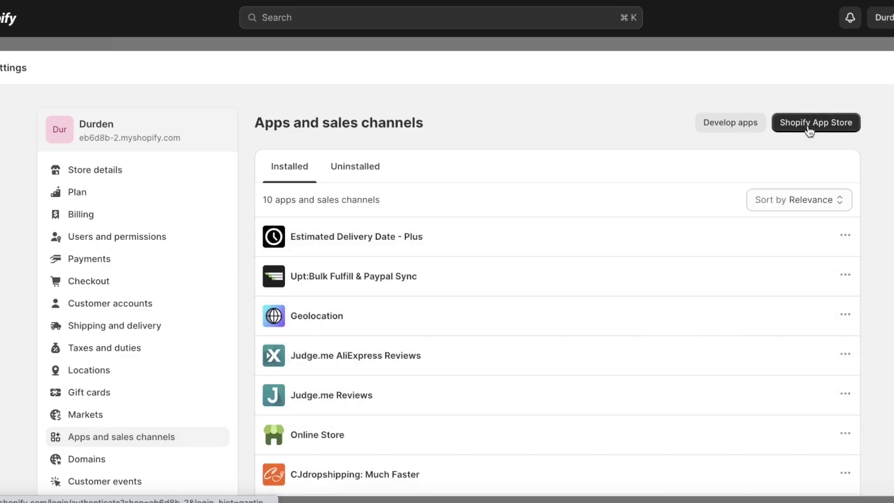
{"action": "left_click", "coordinate": [809, 126]}
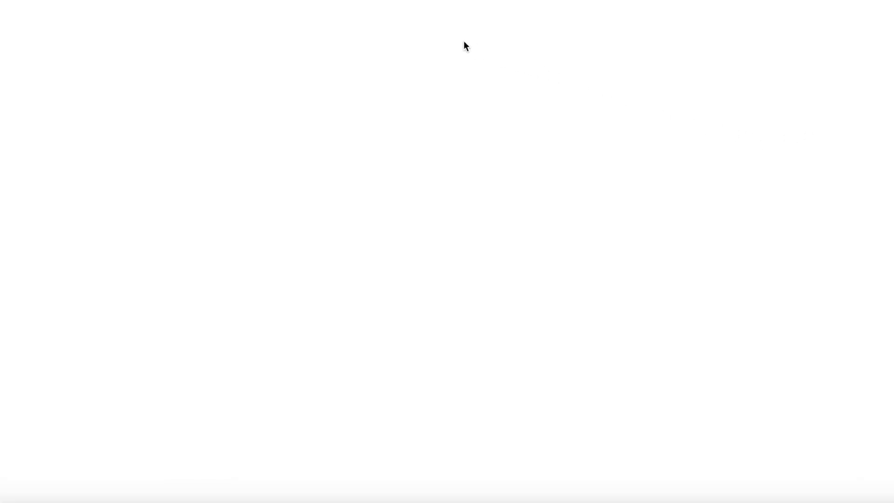
Step: Search the Shopify App Store for "tracking page"
{"action": "left_click", "coordinate": [383, 28]}
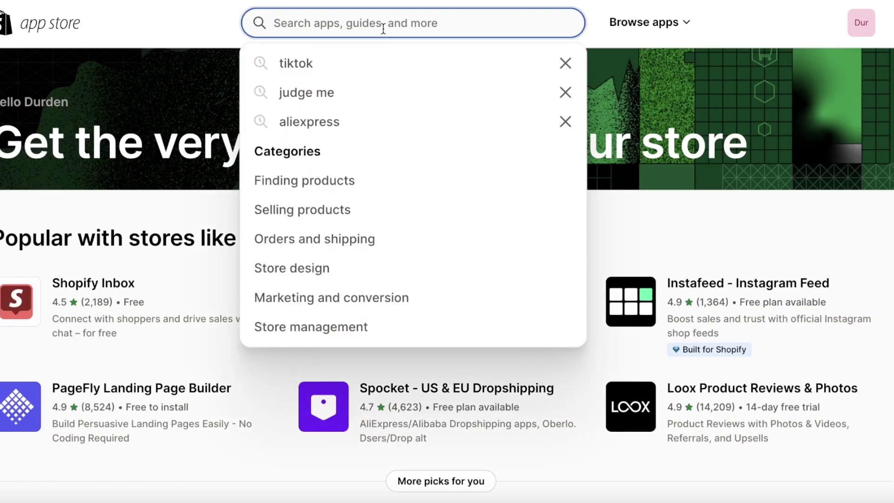
{"action": "type", "text": "tra"}
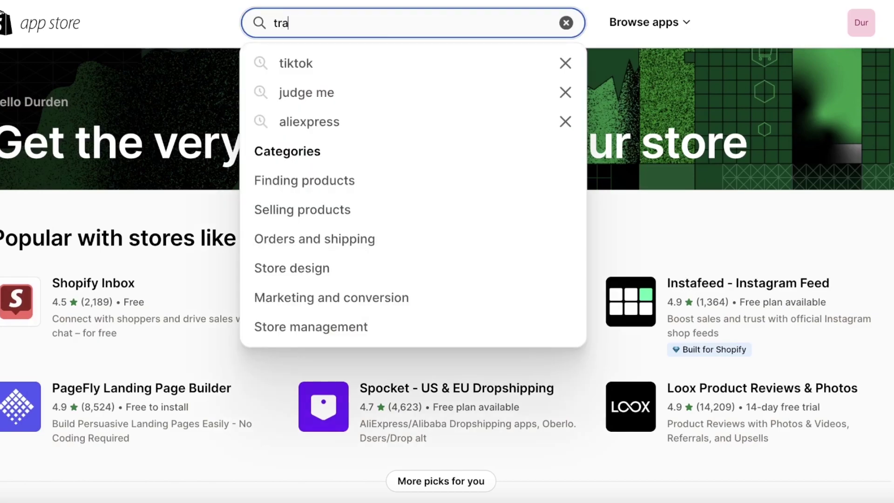
{"action": "type", "text": "cking pag"}
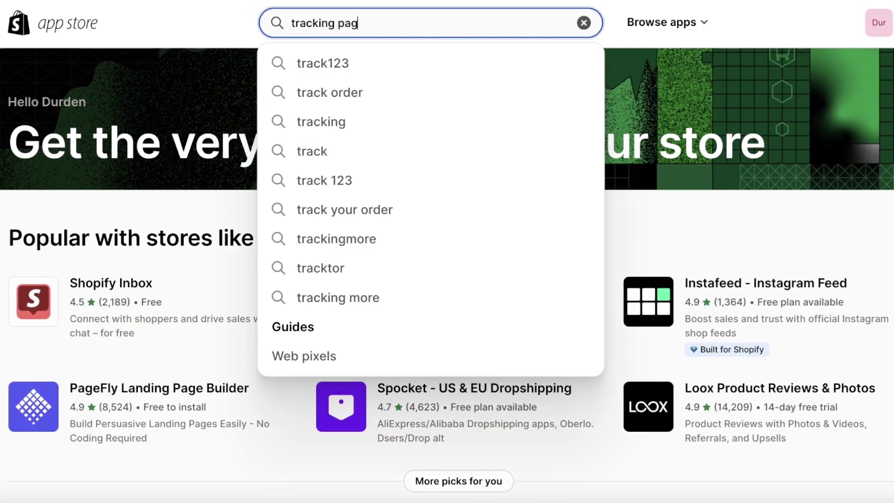
{"action": "type", "text": "e"}
{"action": "key", "text": "Return"}
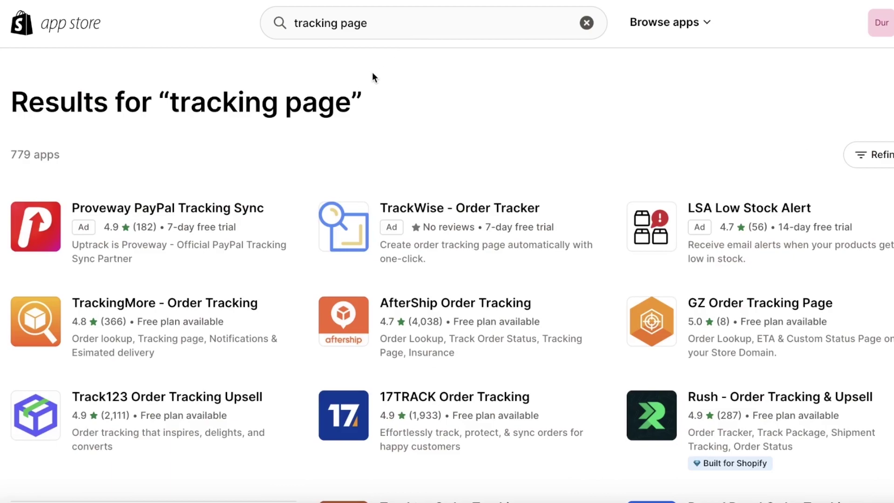
Step: Look through the app results and examine the Rush - Order Tracking & Upsell listing, including its description and pricing plans
{"action": "scroll", "coordinate": [354, 84], "scroll_direction": "down", "scroll_amount": 1}
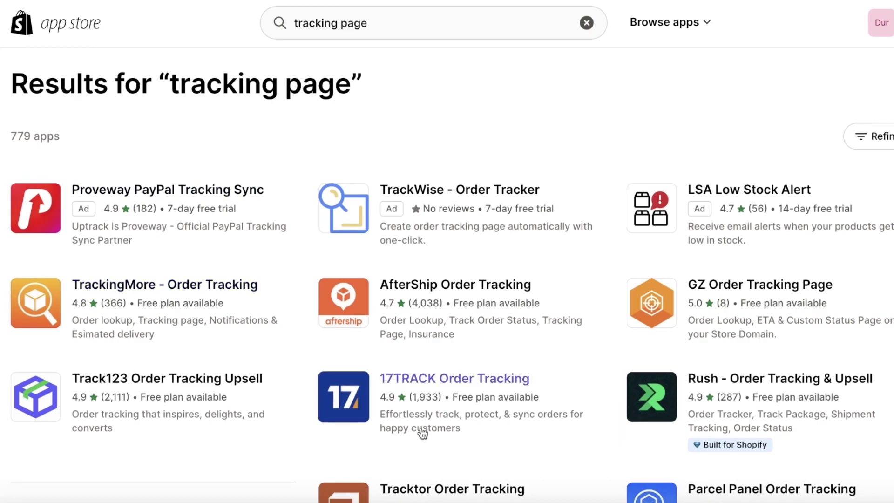
{"action": "scroll", "coordinate": [408, 387], "scroll_direction": "down", "scroll_amount": 1}
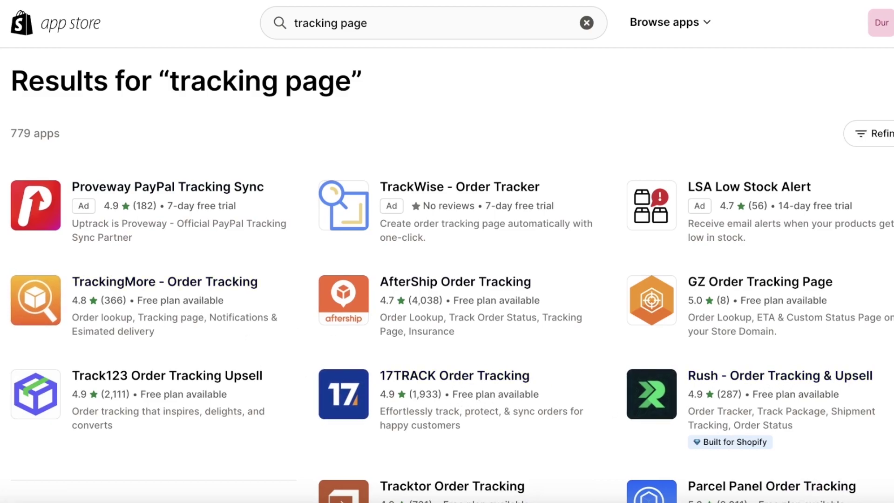
{"action": "scroll", "coordinate": [804, 262], "scroll_direction": "down", "scroll_amount": 3}
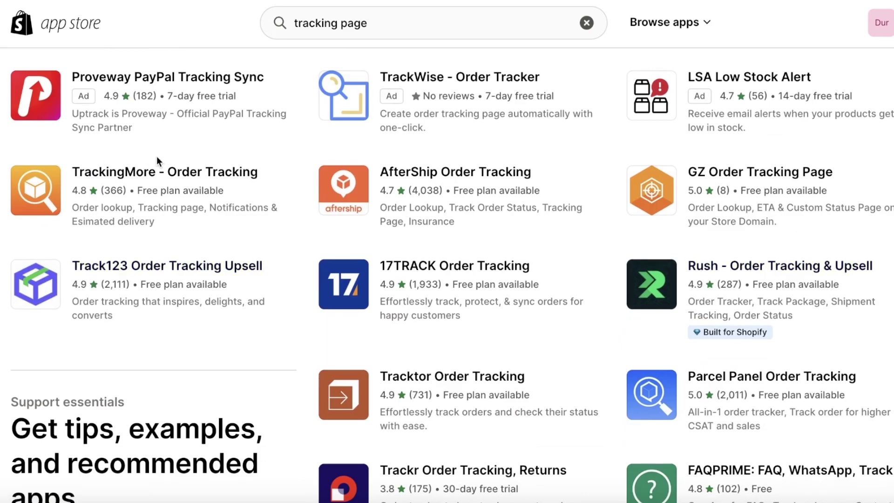
{"action": "left_click", "coordinate": [745, 265]}
{"action": "scroll", "coordinate": [697, 243], "scroll_direction": "down", "scroll_amount": 9}
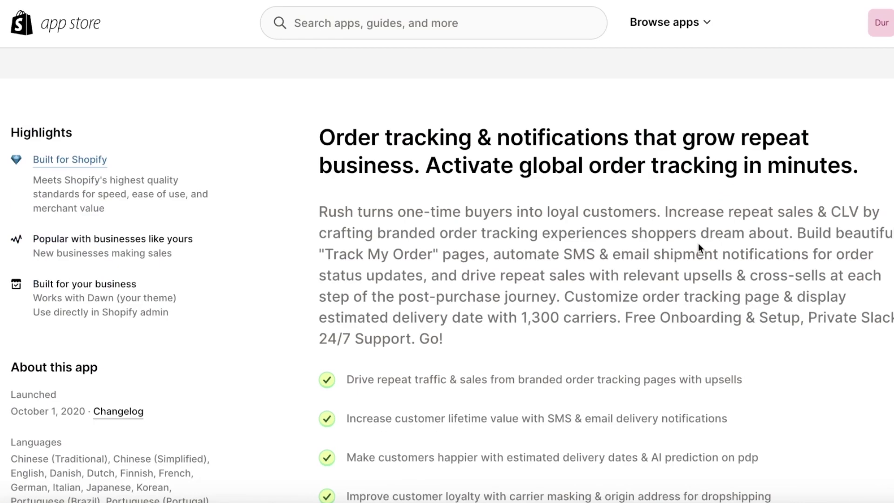
{"action": "scroll", "coordinate": [698, 244], "scroll_direction": "down", "scroll_amount": 10}
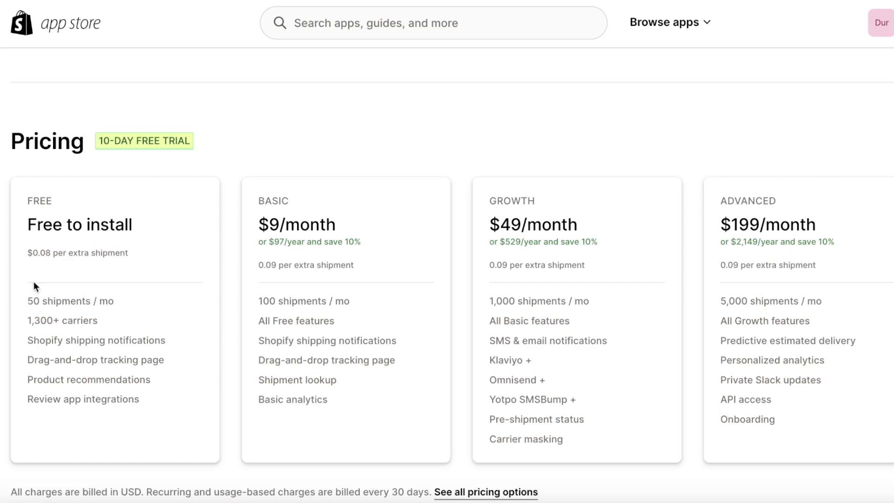
{"action": "left_click_drag", "start_coordinate": [31, 321], "coordinate": [77, 317]}
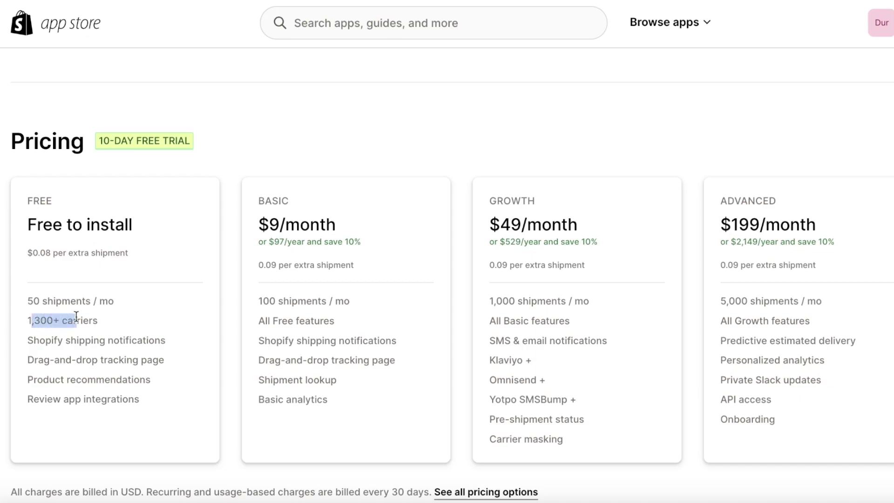
{"action": "left_click", "coordinate": [76, 317]}
{"action": "scroll", "coordinate": [84, 315], "scroll_direction": "up", "scroll_amount": 15}
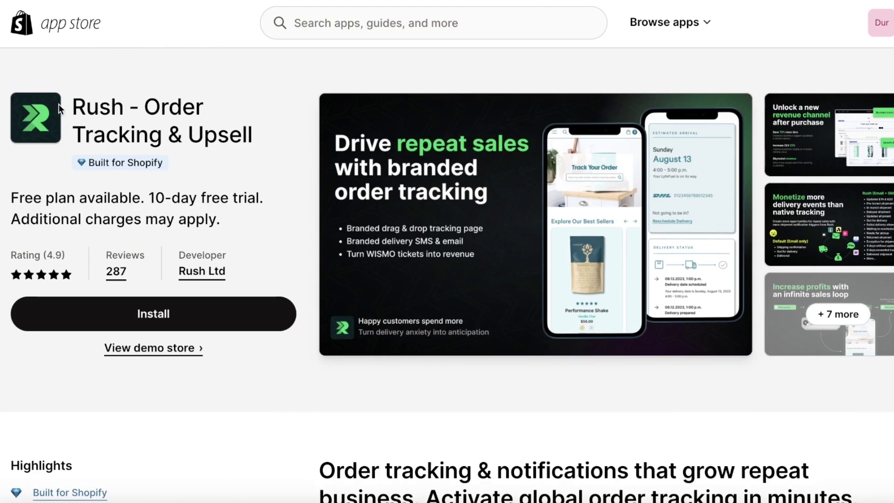
{"action": "scroll", "coordinate": [447, 279], "scroll_direction": "down", "scroll_amount": 1}
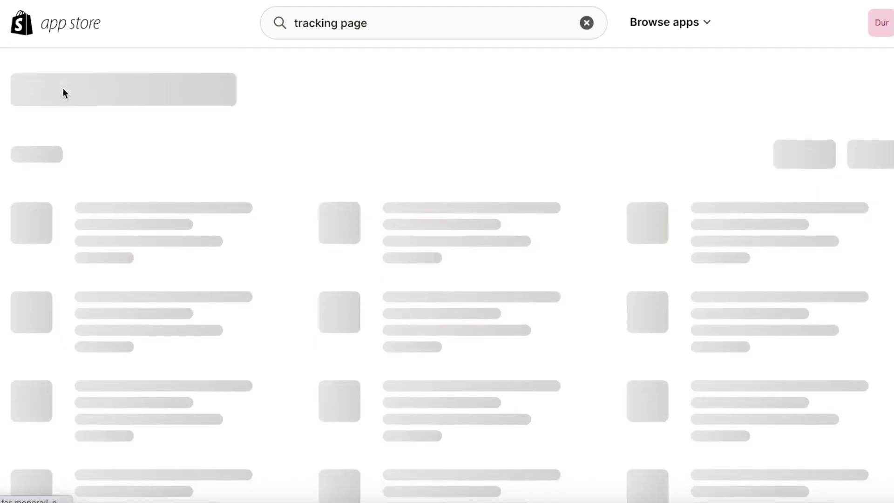
Step: Examine the pricing plans of the 17TRACK Order Tracking app from the search results
{"action": "scroll", "coordinate": [99, 129], "scroll_direction": "down", "scroll_amount": 3}
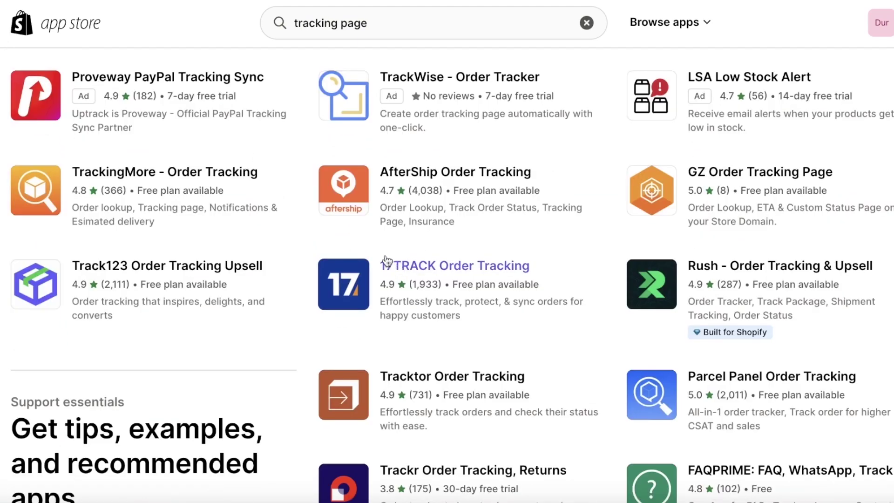
{"action": "left_click", "coordinate": [338, 273]}
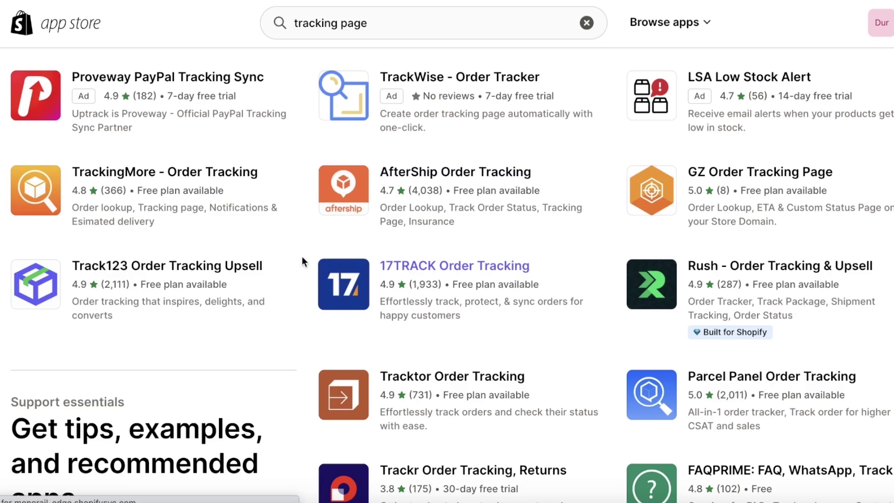
{"action": "scroll", "coordinate": [214, 214], "scroll_direction": "down", "scroll_amount": 15}
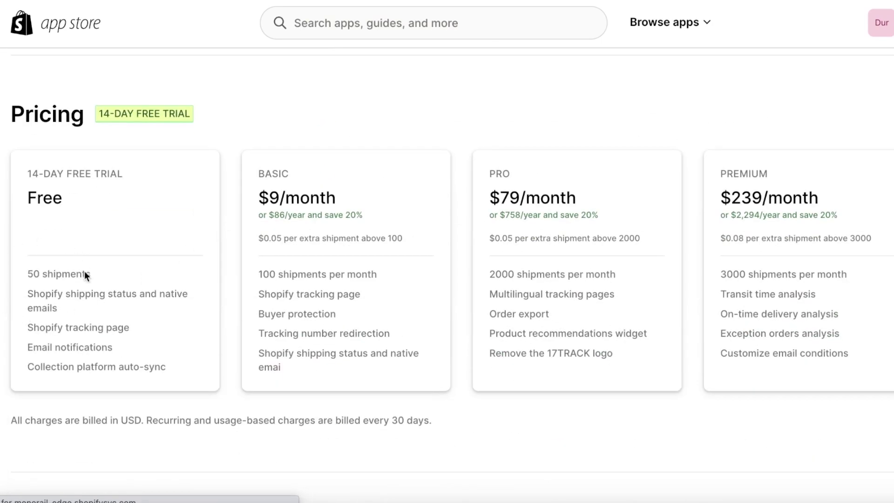
{"action": "scroll", "coordinate": [56, 233], "scroll_direction": "up", "scroll_amount": 1}
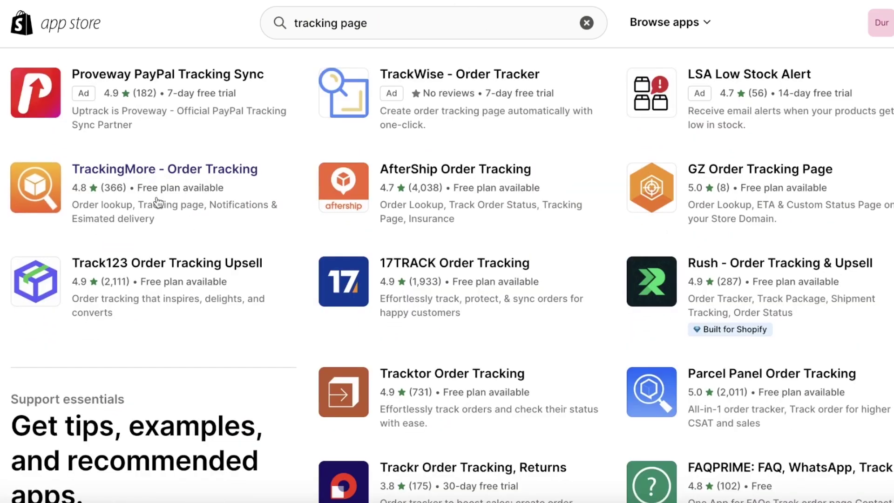
Step: Examine the pricing plans of the TrackingMore - Order Tracking app and return to the "tracking page" results
{"action": "scroll", "coordinate": [375, 24], "scroll_direction": "down", "scroll_amount": 5}
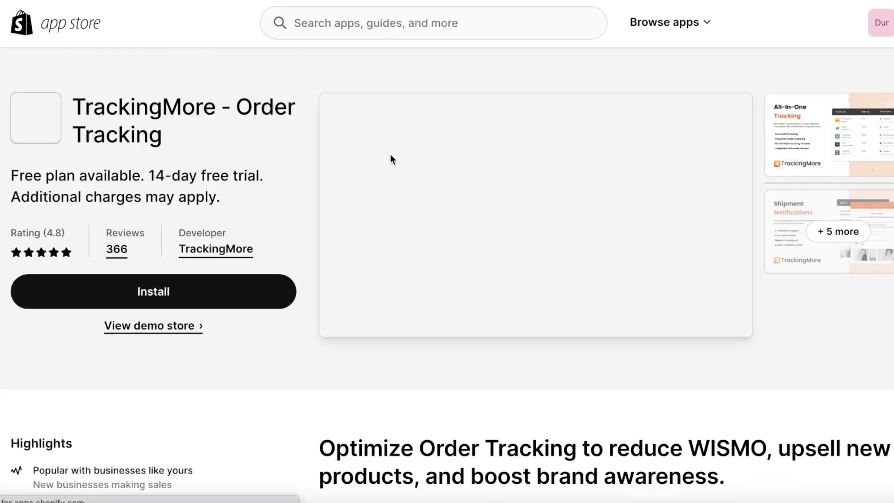
{"action": "scroll", "coordinate": [383, 172], "scroll_direction": "down", "scroll_amount": 10}
{"action": "scroll", "coordinate": [386, 166], "scroll_direction": "down", "scroll_amount": 13}
{"action": "scroll", "coordinate": [383, 170], "scroll_direction": "up", "scroll_amount": 6}
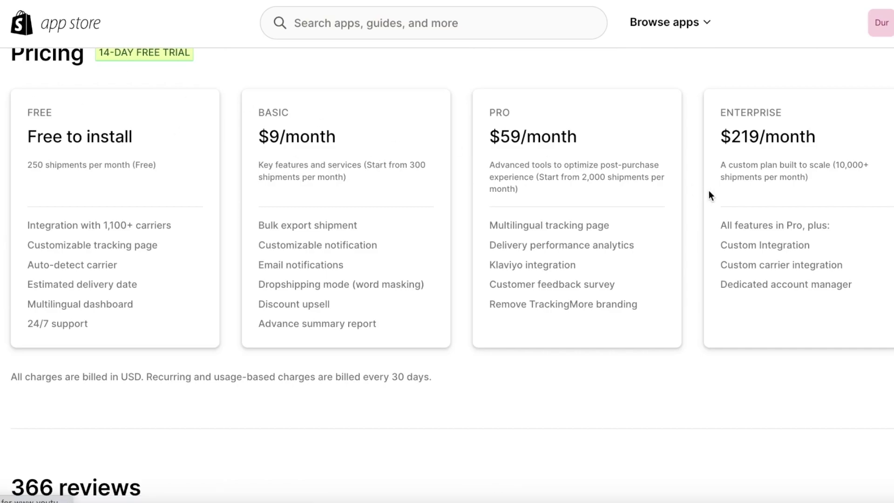
{"action": "key", "text": "alt+Left"}
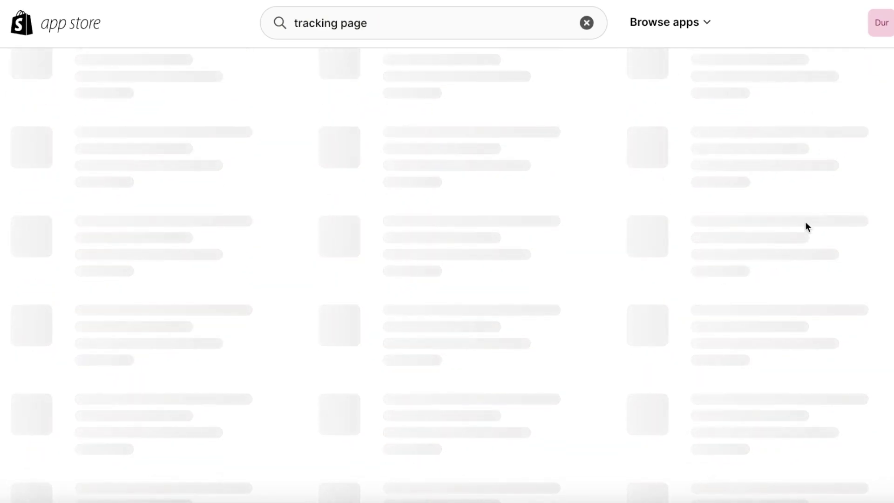
{"action": "scroll", "coordinate": [659, 187], "scroll_direction": "up", "scroll_amount": 8}
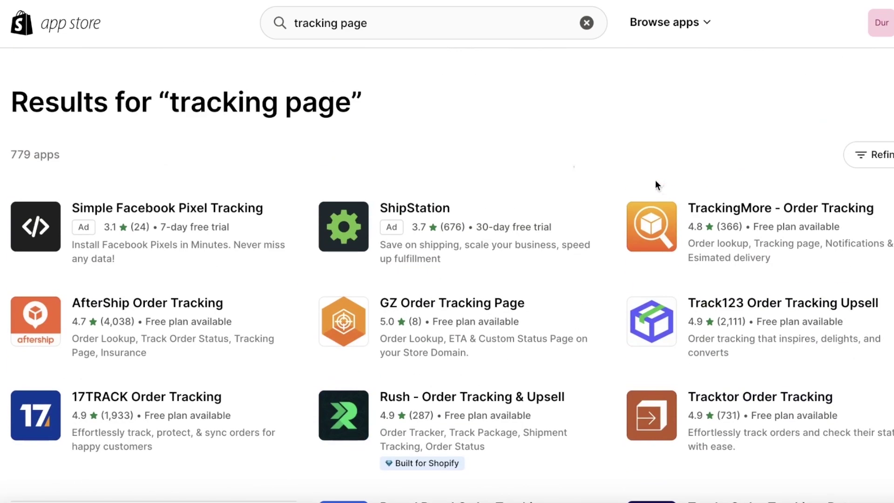
Step: Install the Rush - Order Tracking & Upsell app on the store and pin it to the admin navigation
{"action": "scroll", "coordinate": [300, 163], "scroll_direction": "down", "scroll_amount": 3}
{"action": "left_click", "coordinate": [352, 233]}
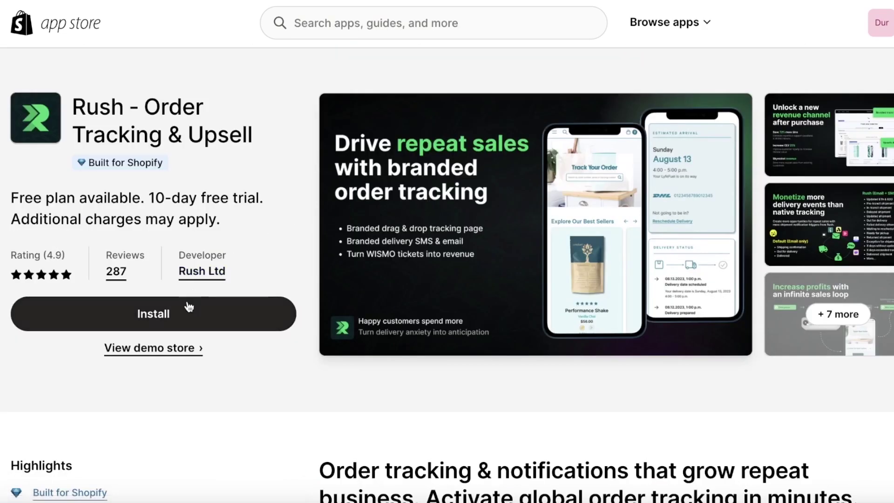
{"action": "left_click", "coordinate": [191, 315]}
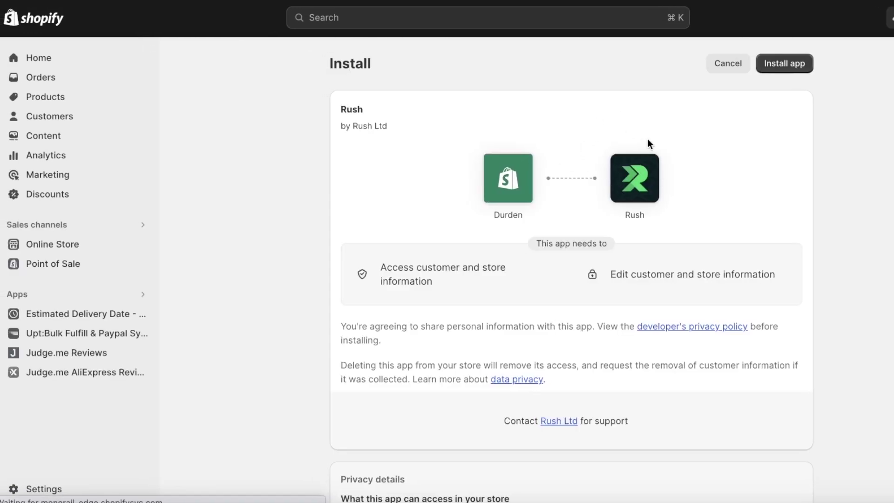
{"action": "left_click", "coordinate": [780, 62]}
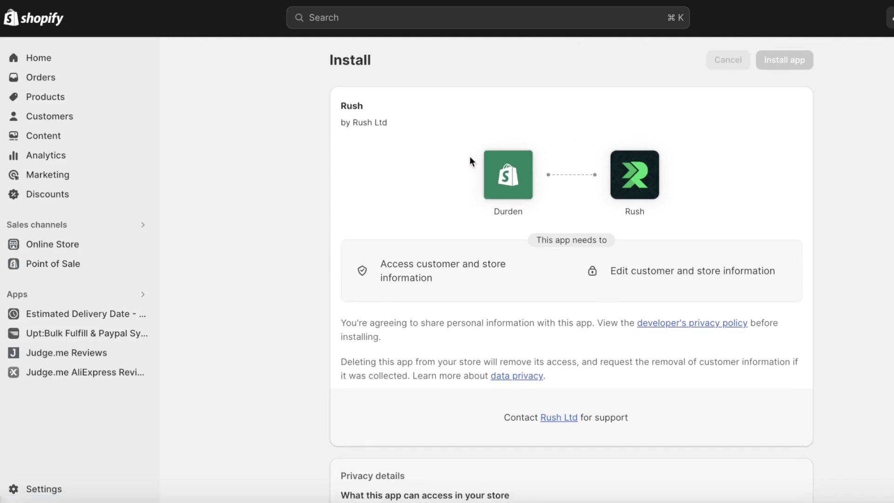
{"action": "scroll", "coordinate": [469, 155], "scroll_direction": "down", "scroll_amount": 5}
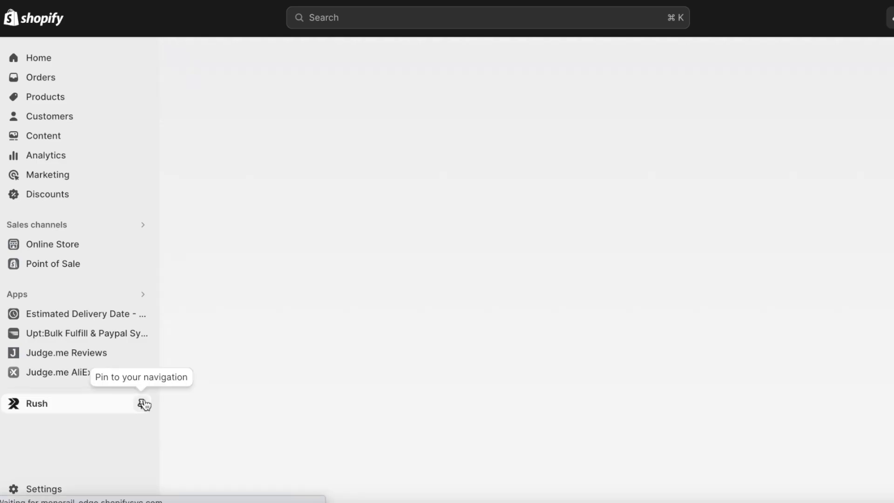
{"action": "left_click", "coordinate": [141, 403]}
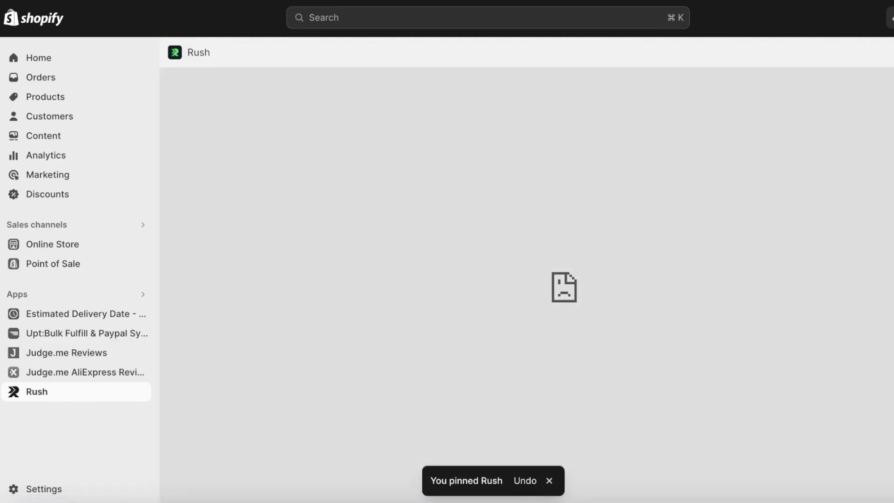
Step: Open Rush and answer its first two onboarding questions with "Just poking around" and "Lack of budget"
{"action": "left_click", "coordinate": [27, 396]}
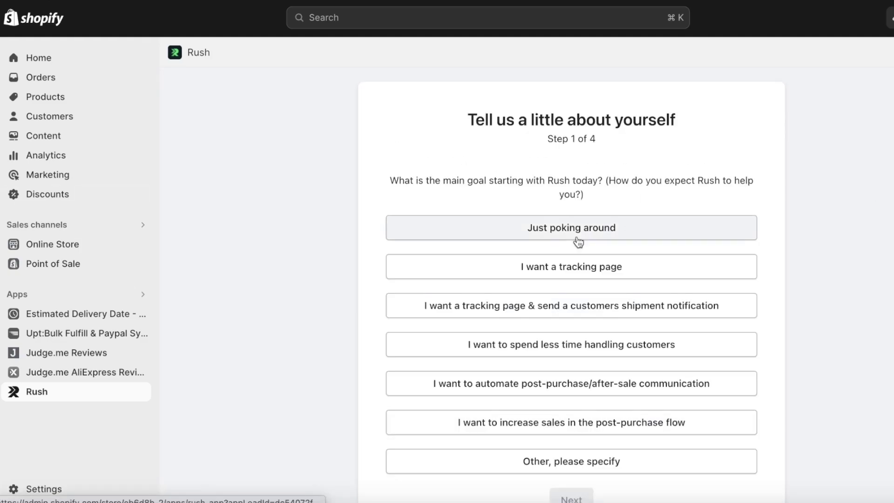
{"action": "scroll", "coordinate": [557, 216], "scroll_direction": "down", "scroll_amount": 1}
{"action": "left_click", "coordinate": [579, 191]}
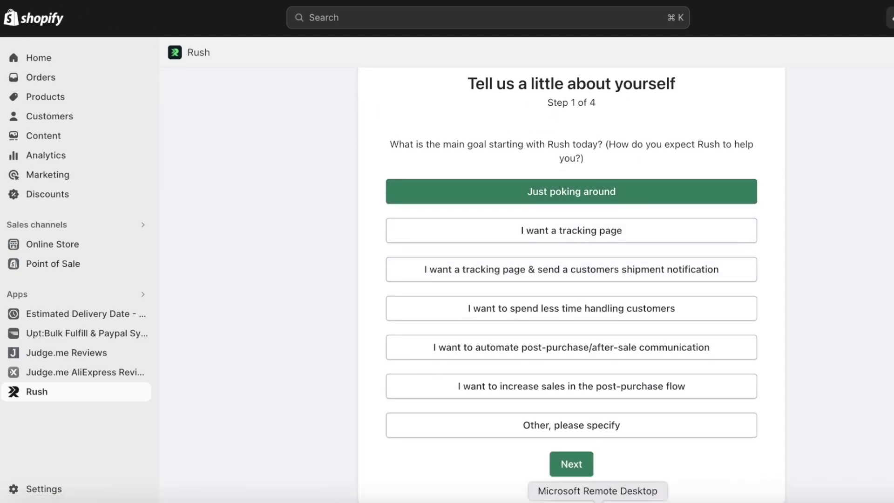
{"action": "left_click", "coordinate": [571, 464]}
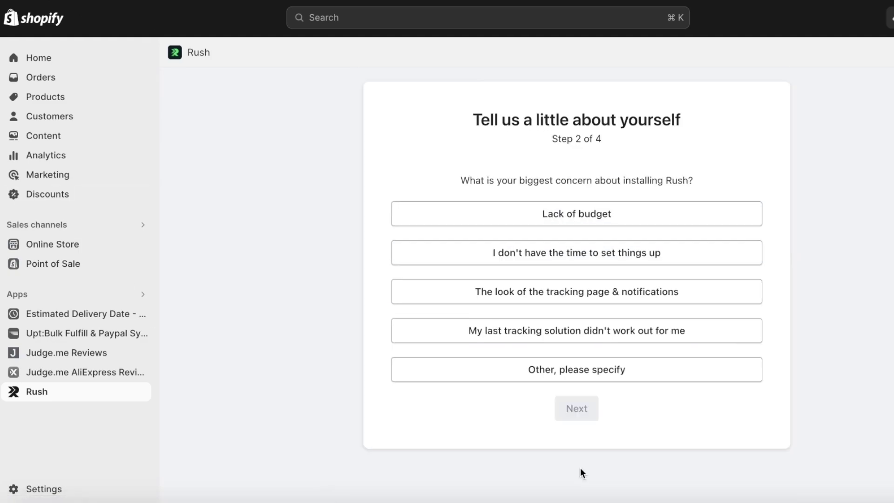
{"action": "left_click", "coordinate": [600, 222]}
{"action": "left_click", "coordinate": [584, 408]}
Step: Describe the business as "Just starting", answer the last onboarding question and complete the questionnaire
{"action": "left_click", "coordinate": [543, 214]}
{"action": "scroll", "coordinate": [575, 395], "scroll_direction": "down", "scroll_amount": 2}
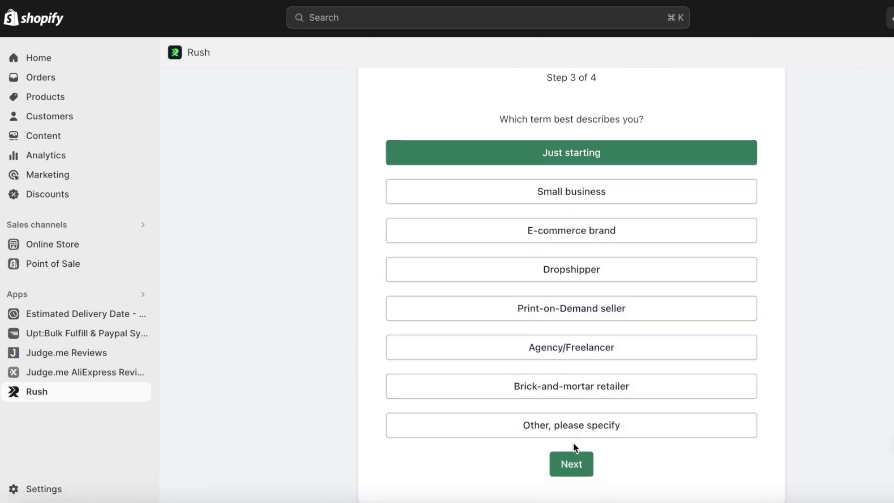
{"action": "left_click", "coordinate": [573, 461]}
{"action": "left_click", "coordinate": [576, 152]}
{"action": "scroll", "coordinate": [571, 341], "scroll_direction": "down", "scroll_amount": 3}
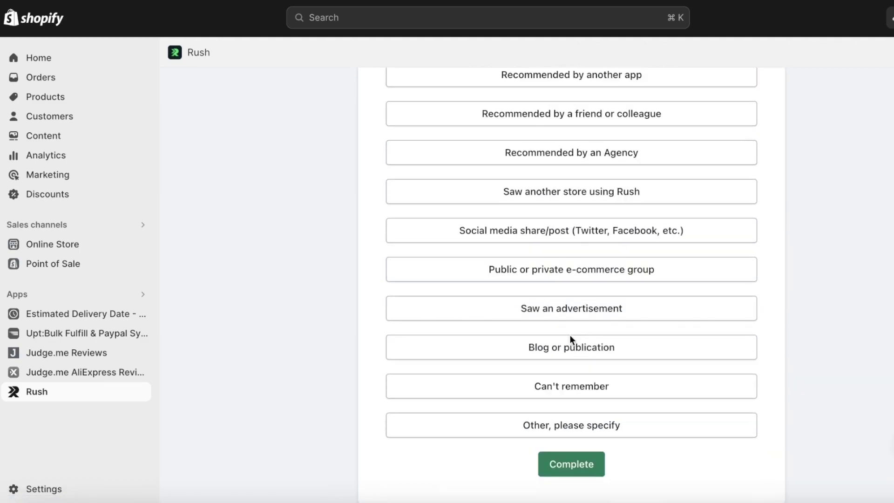
{"action": "left_click", "coordinate": [586, 467]}
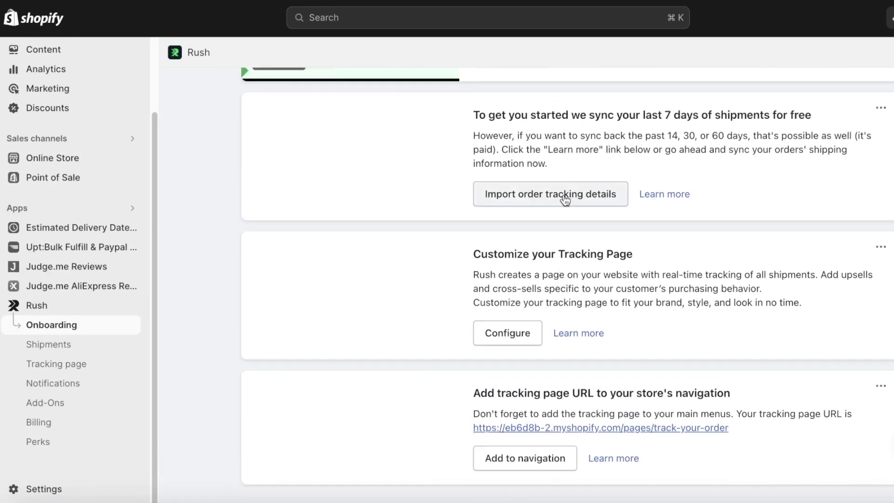
Step: Examine Rush's onboarding tasks, Shipments page and shipment performance overview
{"action": "scroll", "coordinate": [419, 153], "scroll_direction": "up", "scroll_amount": 5}
{"action": "scroll", "coordinate": [303, 112], "scroll_direction": "down", "scroll_amount": 7}
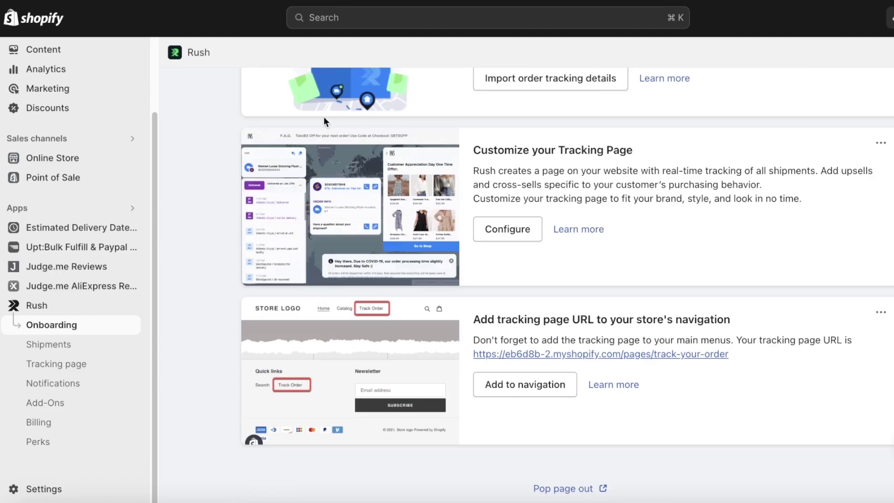
{"action": "scroll", "coordinate": [325, 391], "scroll_direction": "up", "scroll_amount": 3}
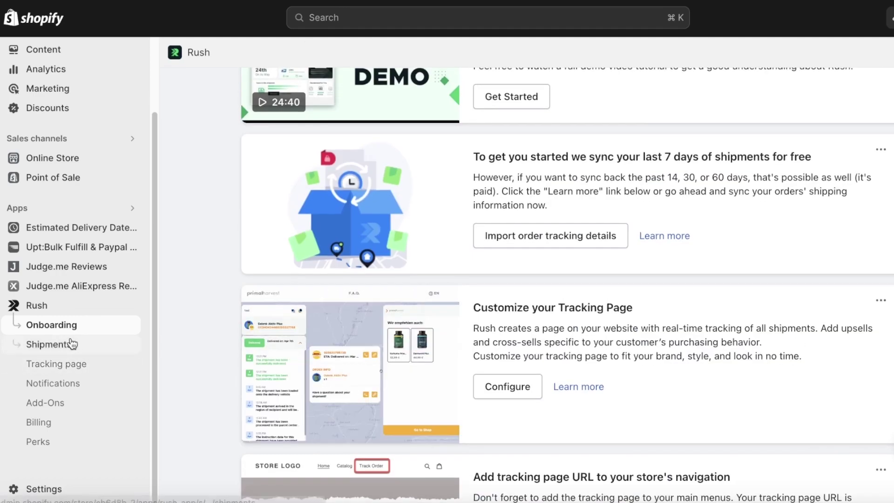
{"action": "left_click", "coordinate": [35, 344]}
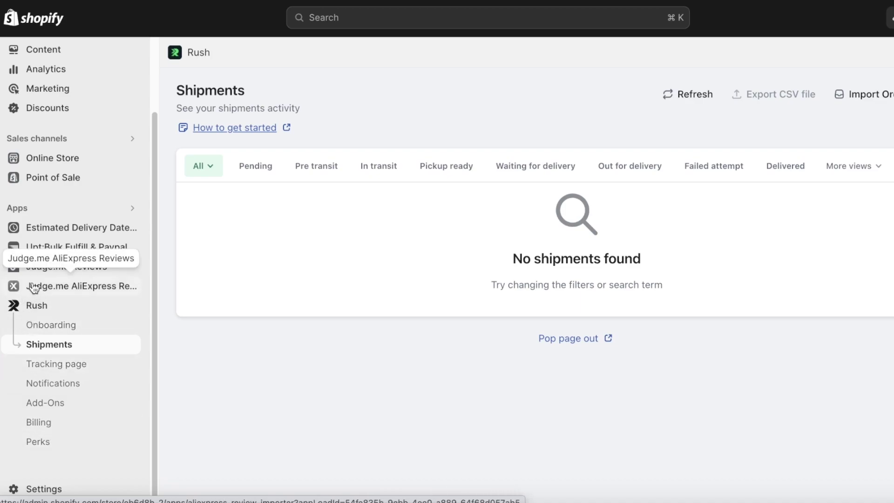
{"action": "left_click", "coordinate": [29, 307]}
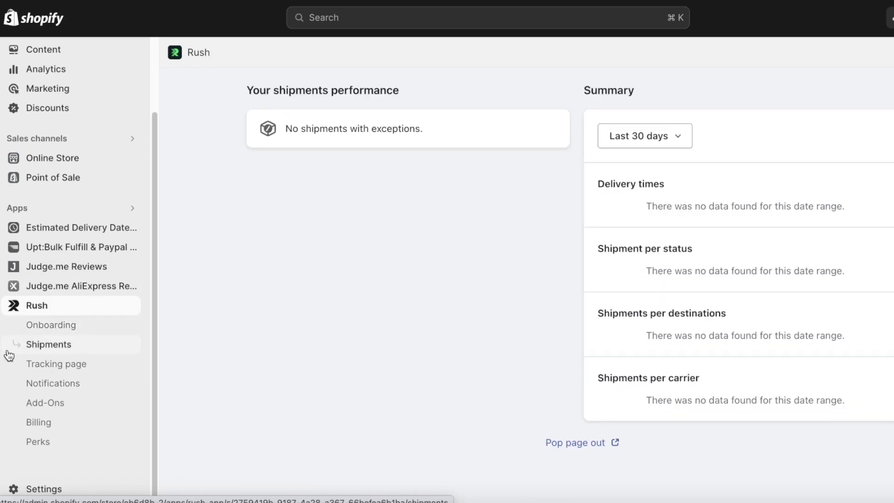
Step: Open Rush's tracking page settings, view the published "Track your order" page in the storefront and preview it
{"action": "left_click", "coordinate": [35, 365]}
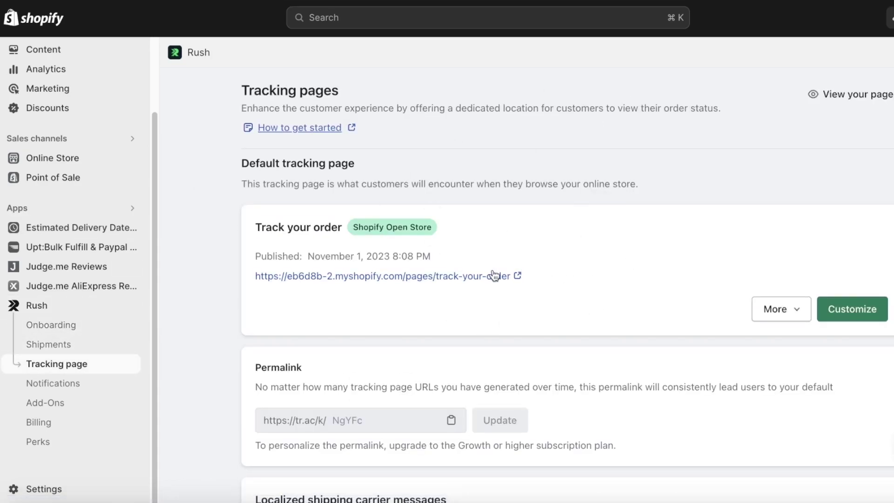
{"action": "left_click", "coordinate": [454, 277]}
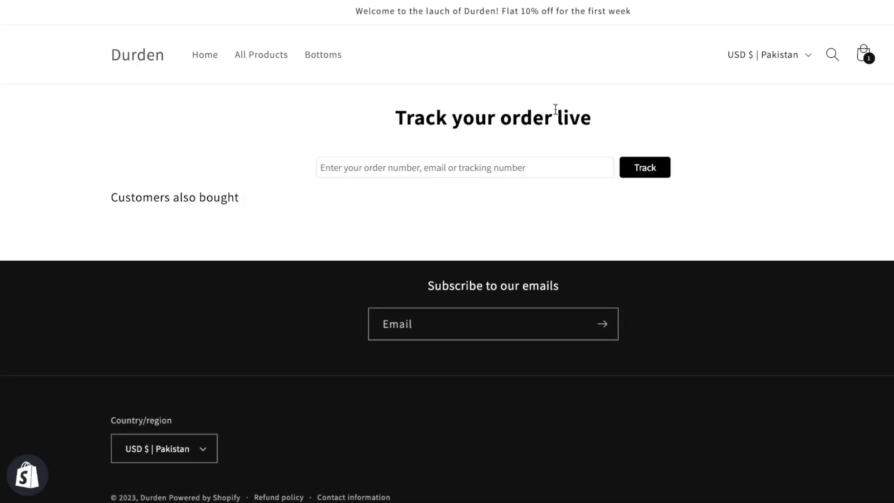
{"action": "key", "text": "ctrl+w"}
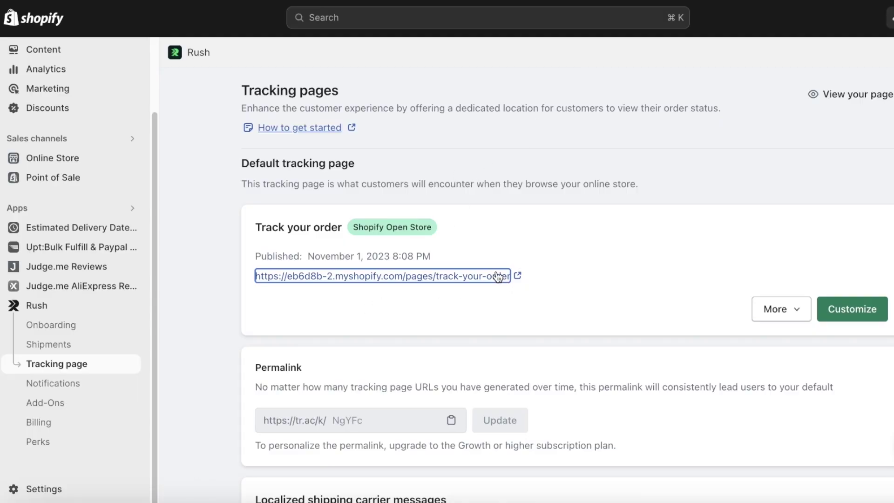
{"action": "left_click", "coordinate": [785, 310]}
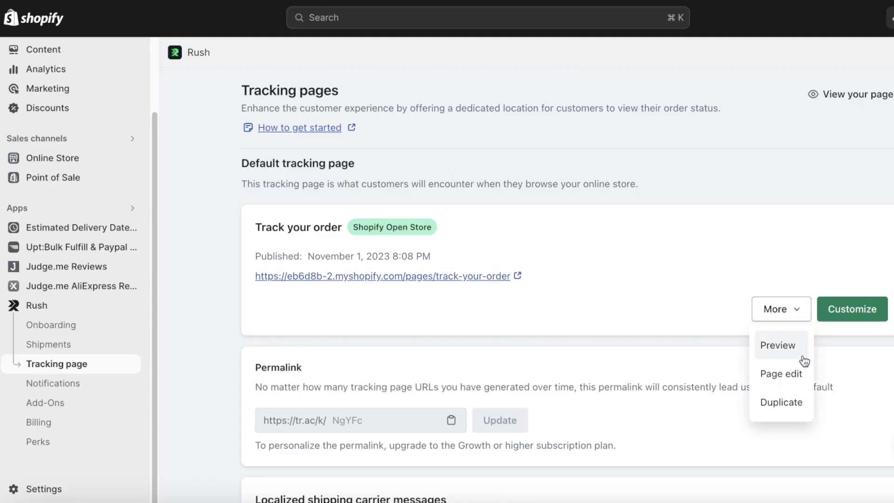
{"action": "left_click", "coordinate": [790, 348]}
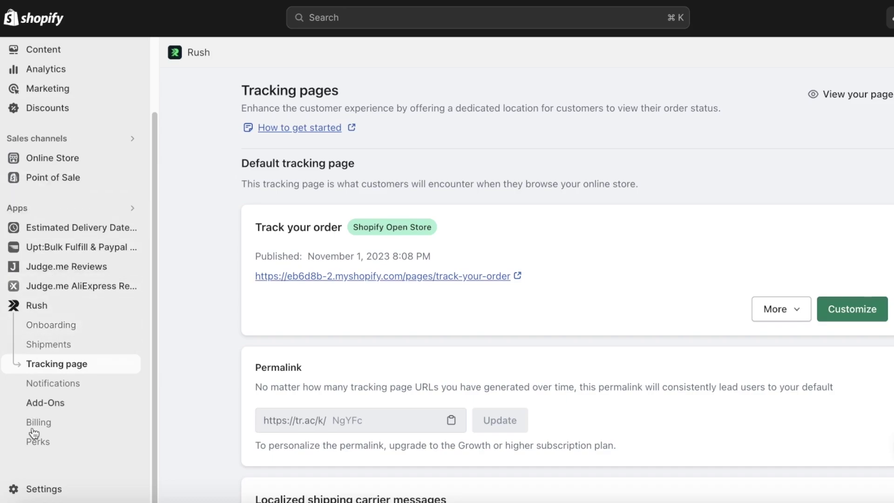
Step: Open the Main menu in the online store's navigation settings and start a new menu item named "Track Your Order"
{"action": "left_click", "coordinate": [84, 161]}
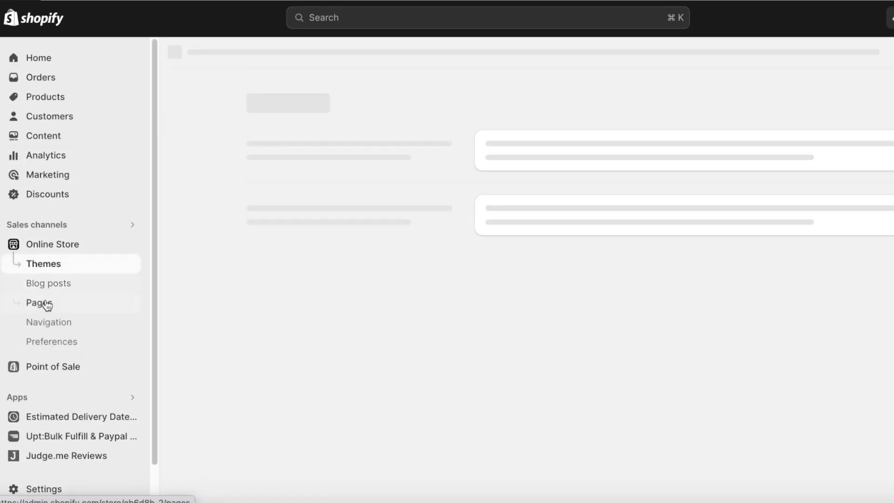
{"action": "left_click", "coordinate": [44, 319]}
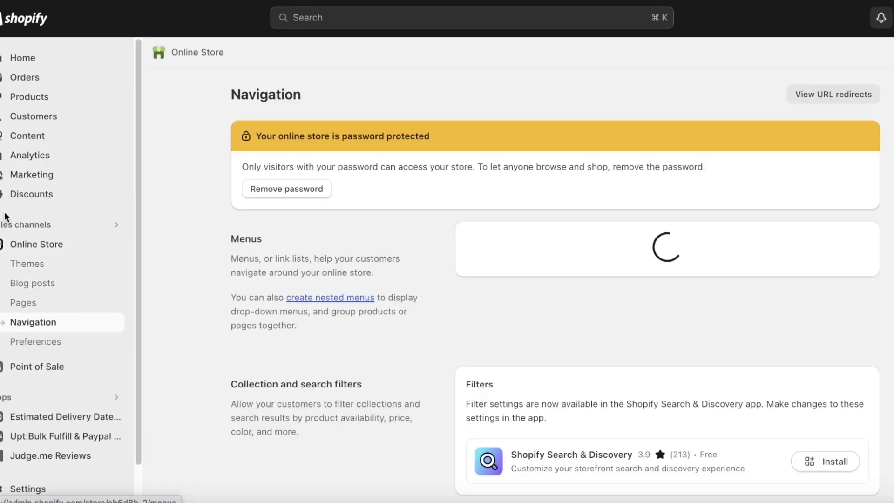
{"action": "scroll", "coordinate": [488, 295], "scroll_direction": "down", "scroll_amount": 1}
{"action": "left_click", "coordinate": [429, 295]}
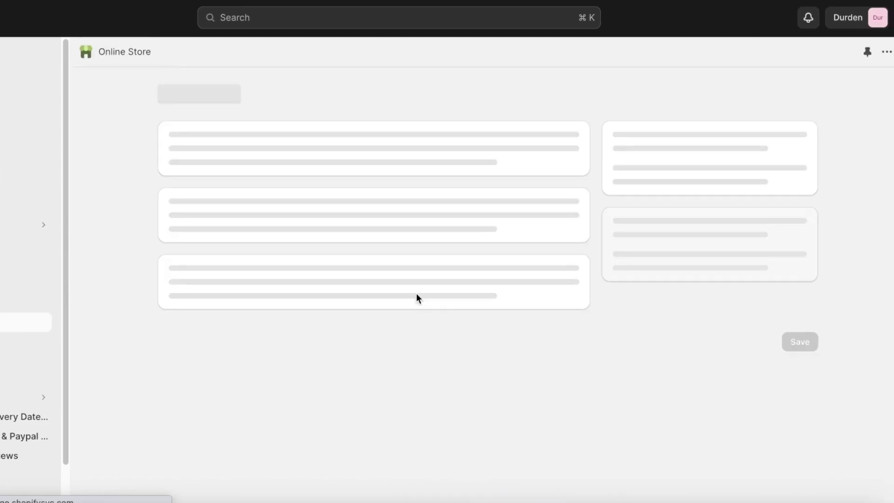
{"action": "left_click", "coordinate": [250, 377]}
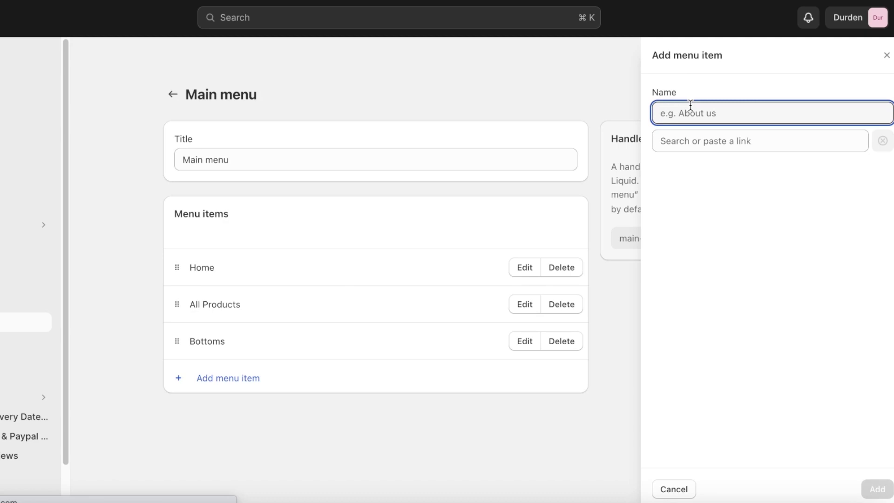
{"action": "type", "text": "Track Your"}
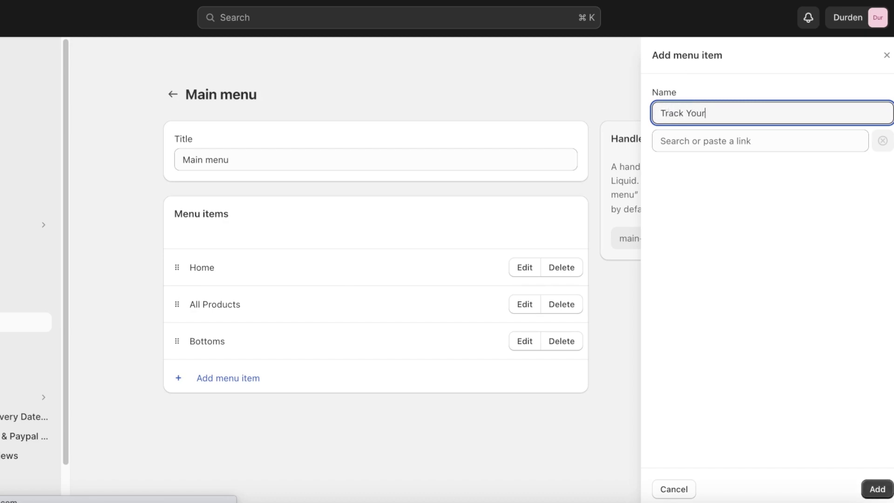
{"action": "type", "text": " Order"}
Step: Copy the web address of the storefront's "Track your order live" page for the menu item's link
{"action": "left_click", "coordinate": [696, 142]}
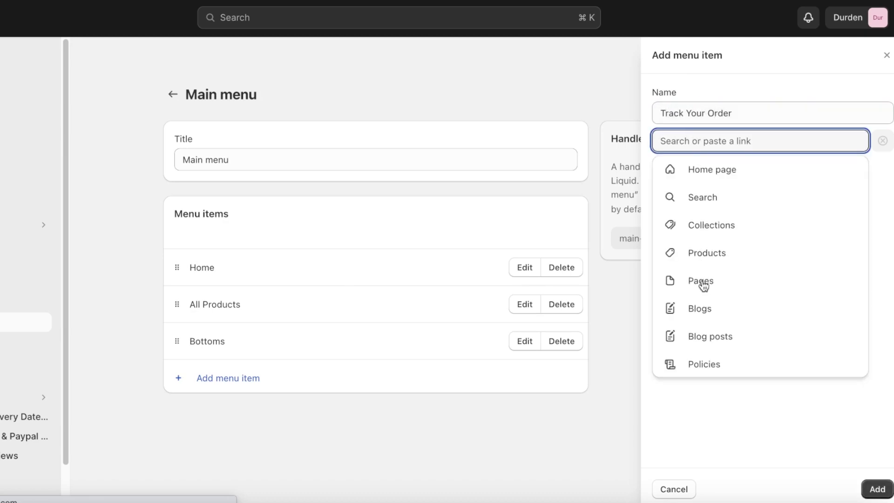
{"action": "left_click", "coordinate": [716, 434]}
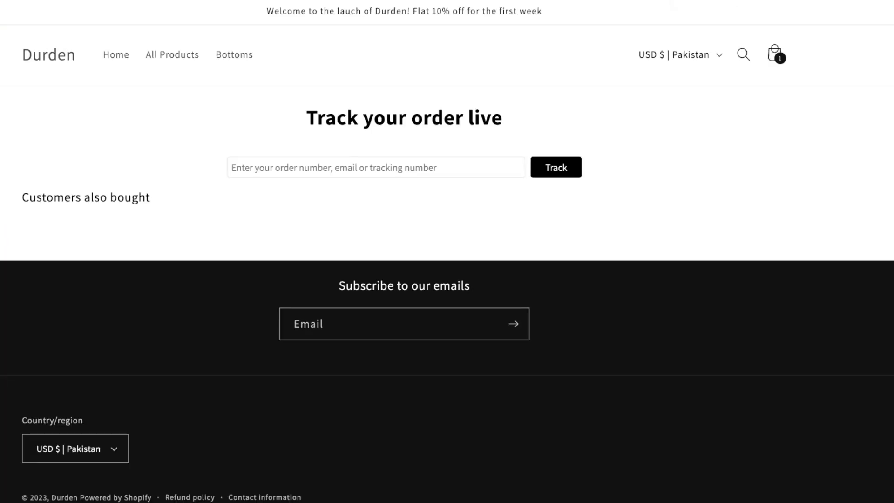
{"action": "right_click", "coordinate": [242, 2]}
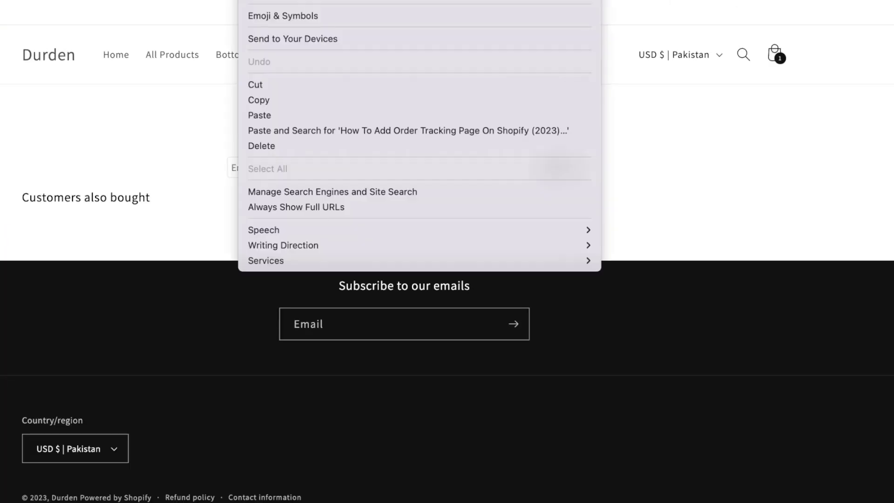
{"action": "left_click", "coordinate": [387, 103]}
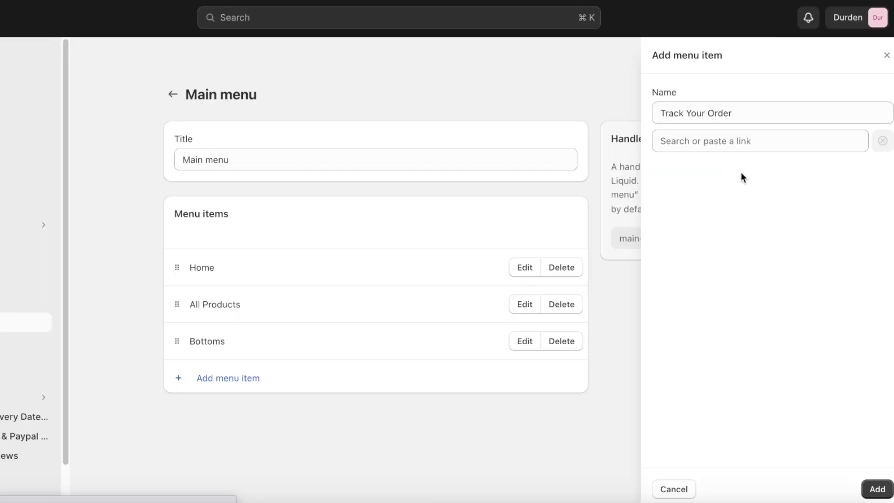
Step: Link the "Track Your Order" item to the copied tracking page URL, add it to the Main menu and save the menu
{"action": "left_click", "coordinate": [737, 141]}
{"action": "key", "text": "ctrl+v"}
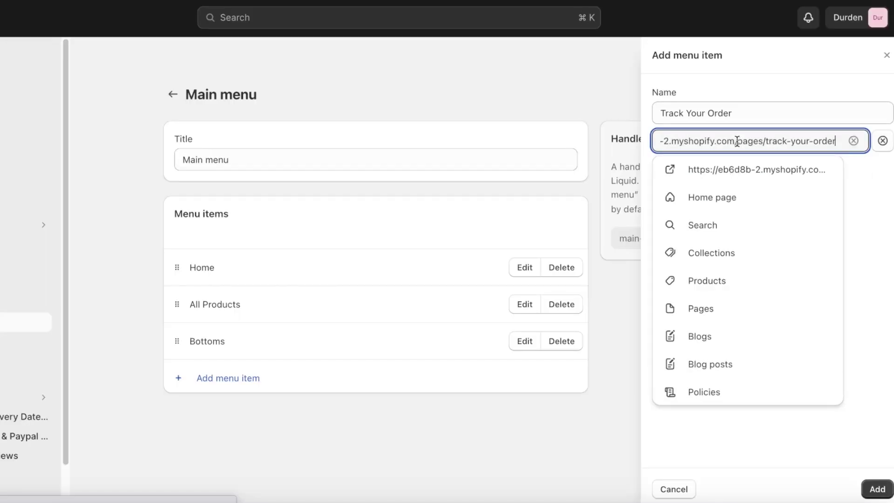
{"action": "left_click", "coordinate": [795, 170]}
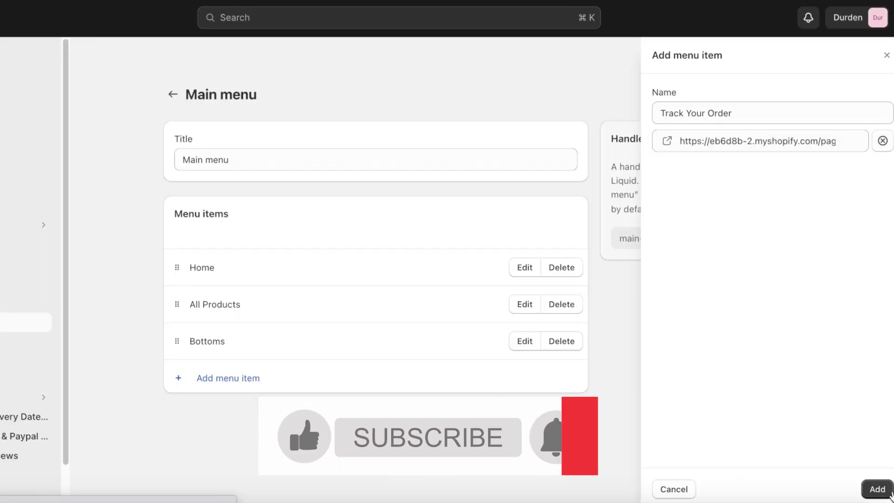
{"action": "left_click", "coordinate": [878, 489]}
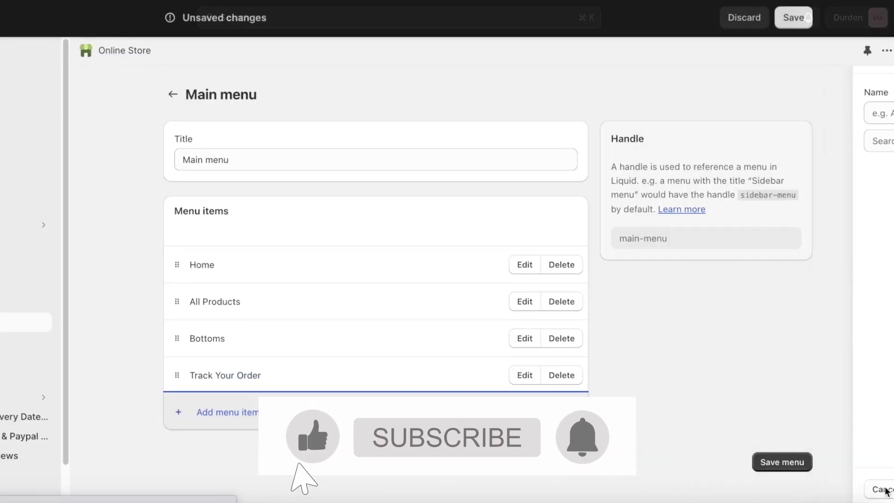
{"action": "left_click", "coordinate": [765, 464]}
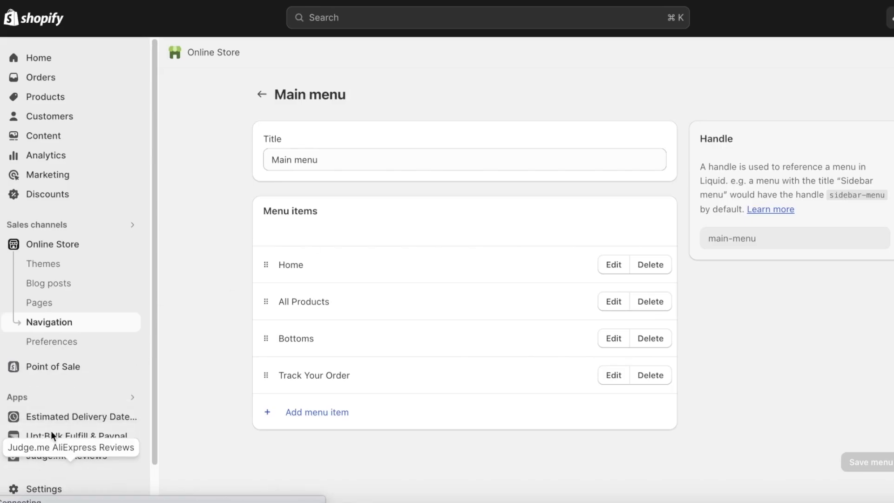
Step: Return to the Rush app's shipment performance overview and summary
{"action": "left_click", "coordinate": [54, 398]}
{"action": "key", "text": "Escape"}
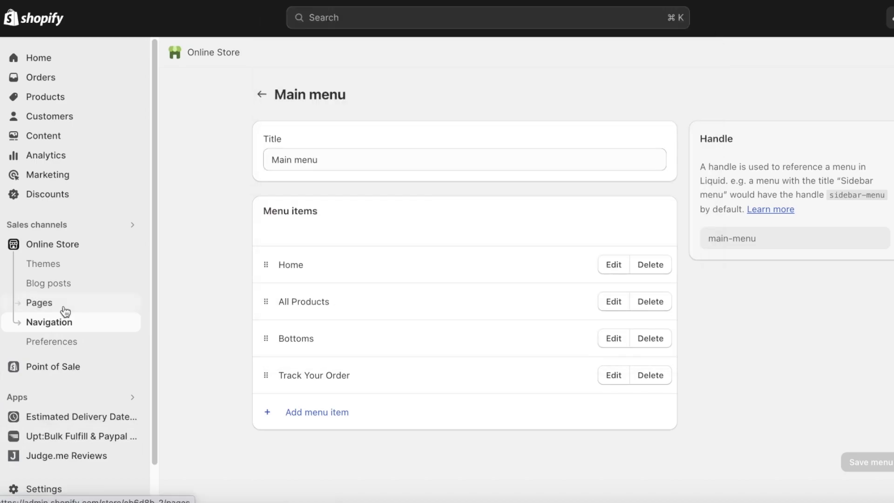
{"action": "scroll", "coordinate": [48, 336], "scroll_direction": "down", "scroll_amount": 2}
{"action": "left_click", "coordinate": [36, 446]}
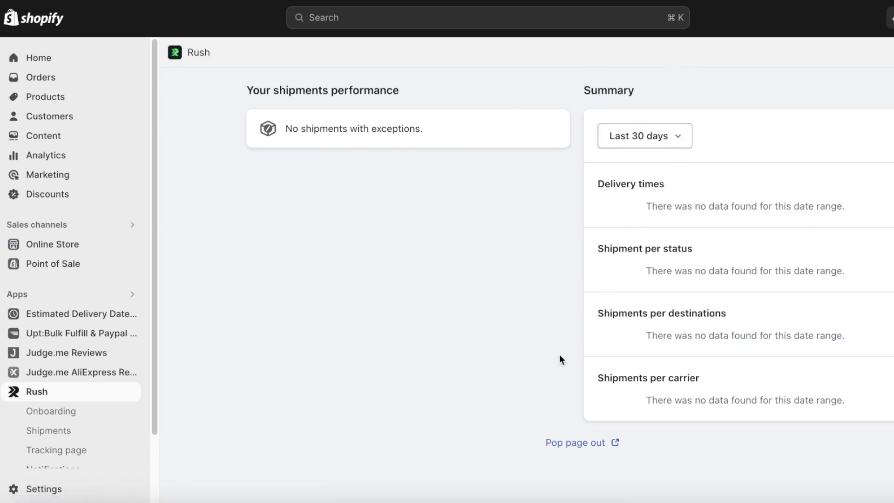
Step: Pop the Rush dashboard out into its own page and open its Shipments section
{"action": "left_click_drag", "start_coordinate": [566, 443], "coordinate": [567, 448]}
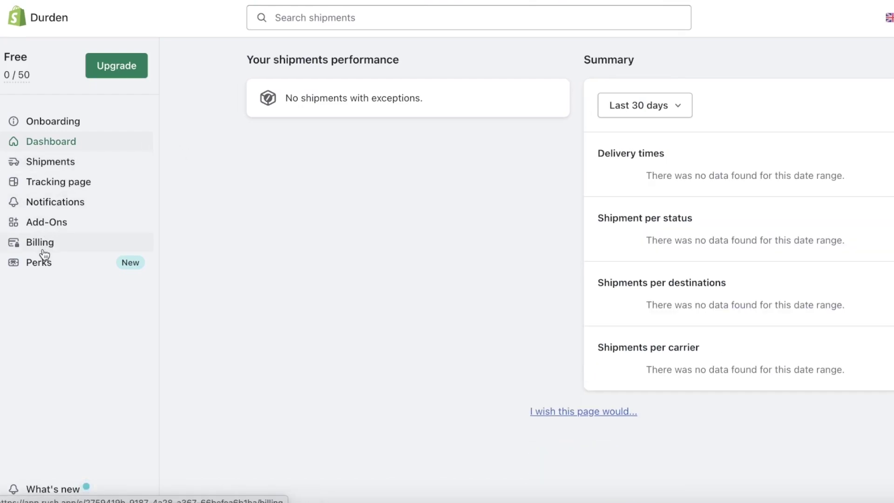
{"action": "left_click", "coordinate": [42, 165]}
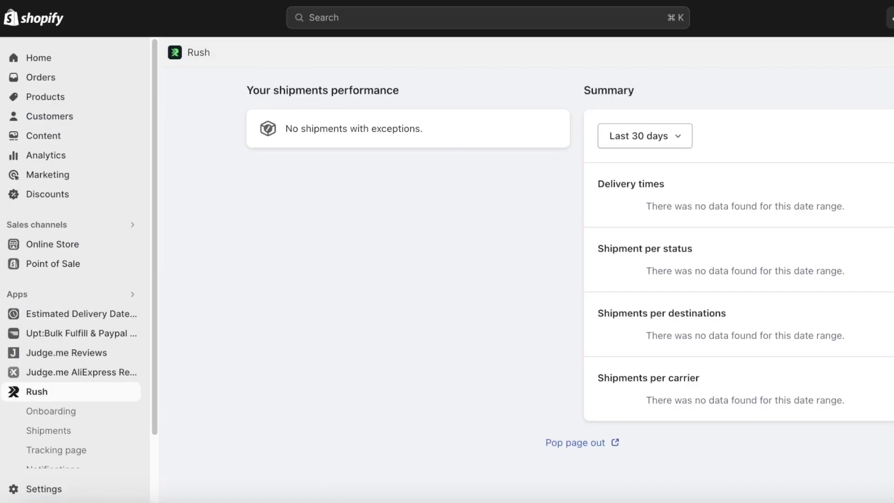
Step: Preview the Anon Tote product on the online store, add it to the cart and try to check out
{"action": "left_click", "coordinate": [47, 101]}
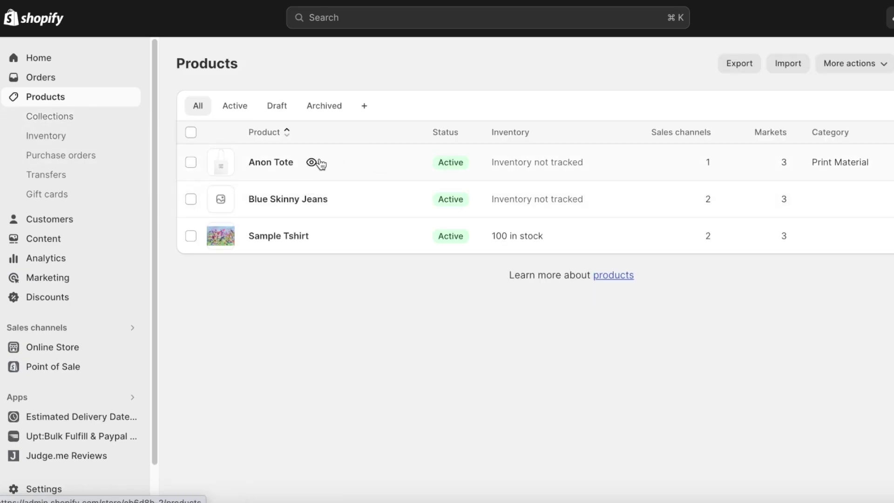
{"action": "left_click", "coordinate": [311, 162]}
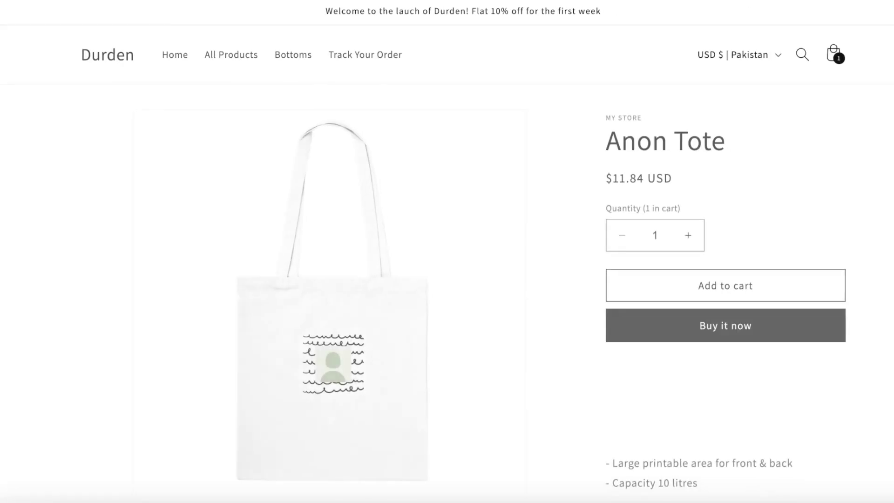
{"action": "left_click", "coordinate": [641, 328]}
{"action": "left_click", "coordinate": [565, 165]}
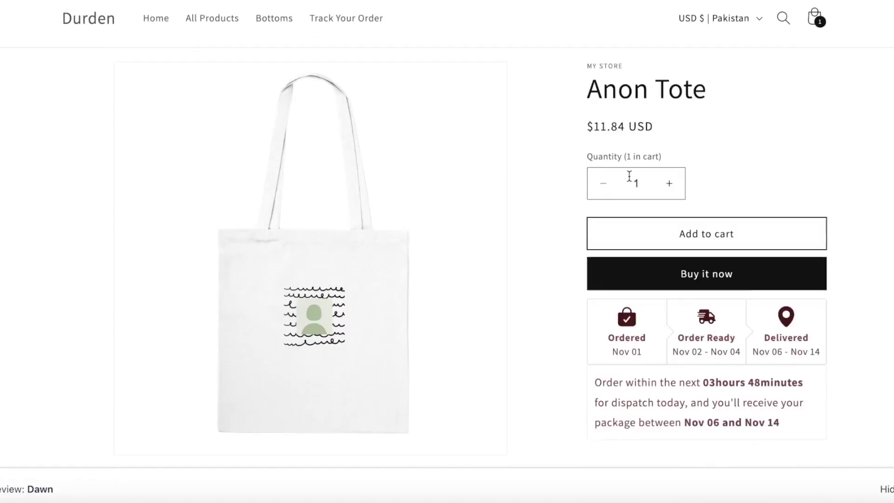
{"action": "left_click", "coordinate": [624, 258]}
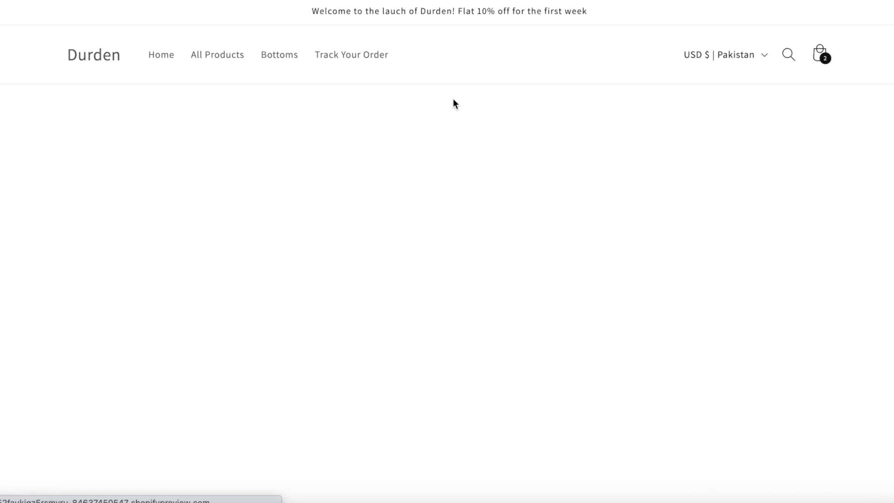
{"action": "scroll", "coordinate": [465, 232], "scroll_direction": "down", "scroll_amount": 3}
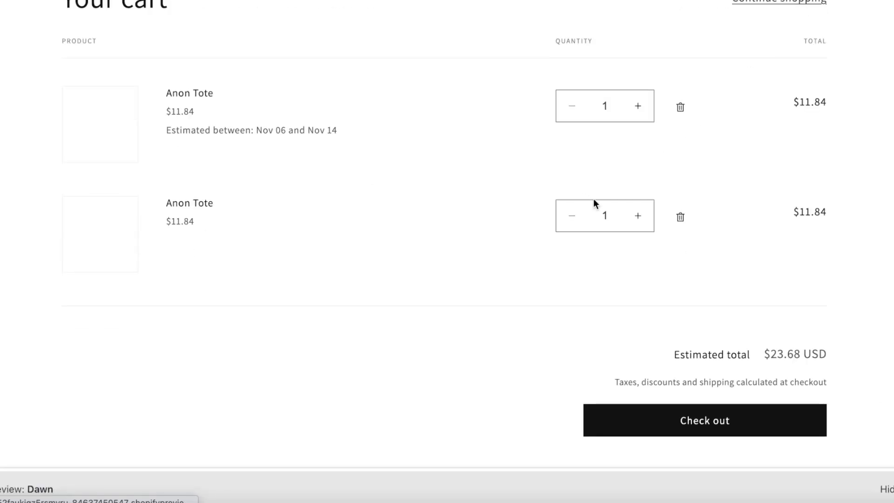
{"action": "left_click", "coordinate": [758, 419]}
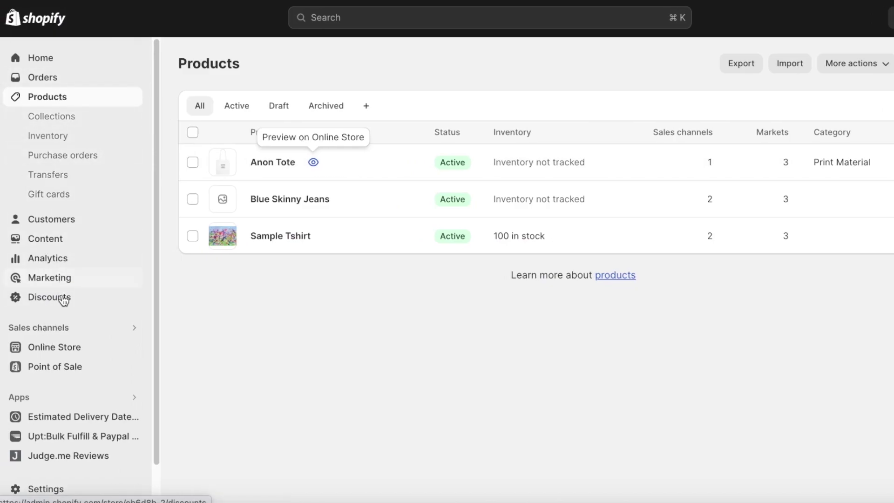
Step: Remove the password protection from the online store
{"action": "left_click", "coordinate": [67, 347]}
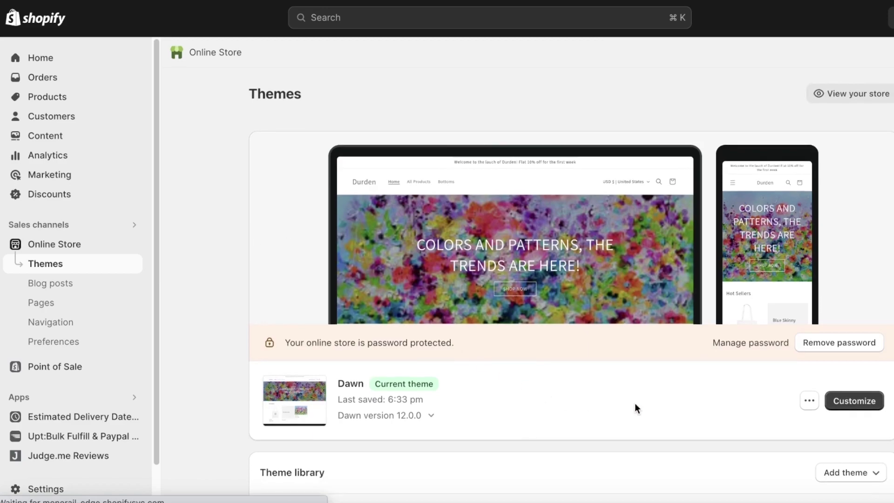
{"action": "scroll", "coordinate": [627, 405], "scroll_direction": "down", "scroll_amount": 1}
{"action": "left_click", "coordinate": [820, 334]}
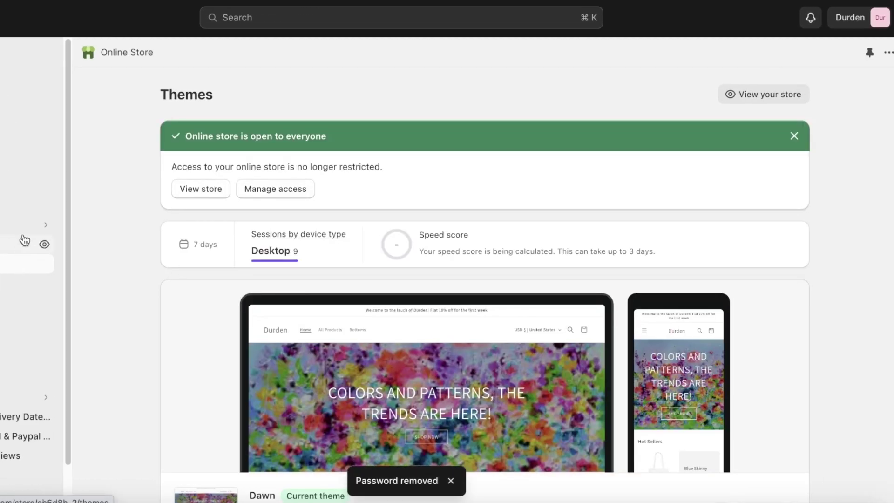
Step: Open the live storefront and proceed to checkout with one Sample Tshirt in the cart
{"action": "left_click", "coordinate": [44, 244]}
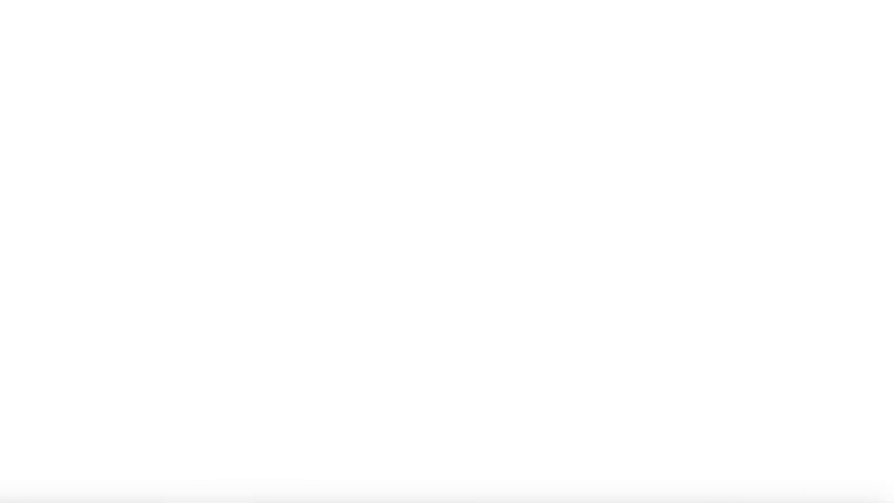
{"action": "scroll", "coordinate": [882, 40], "scroll_direction": "down", "scroll_amount": 10}
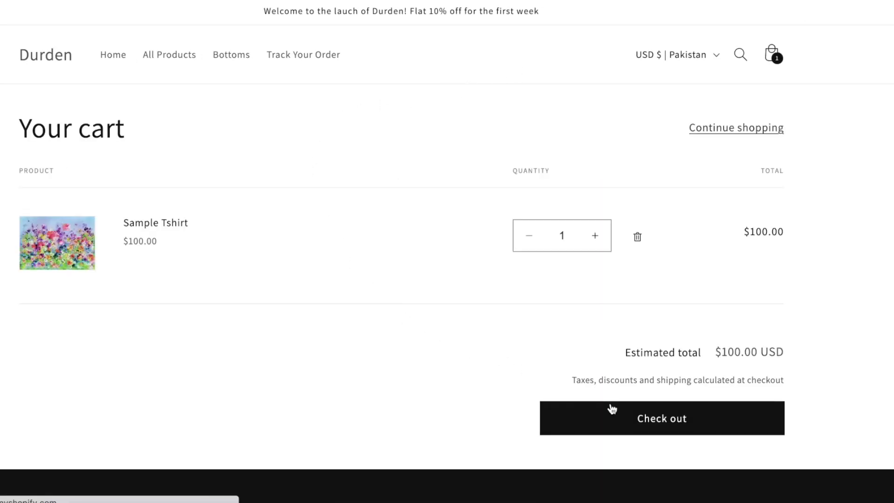
{"action": "left_click", "coordinate": [611, 410]}
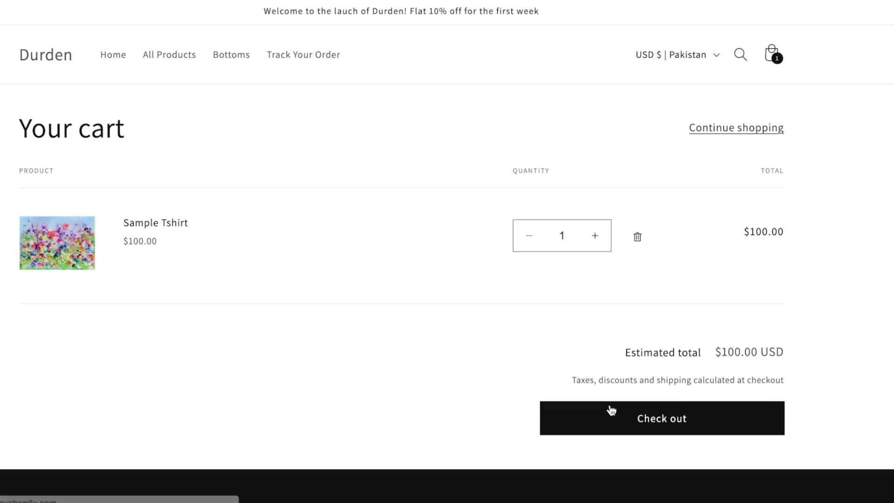
Step: Fill in the saved contact and delivery details at checkout and place the order with US Flat Rate shipping and Cash on Delivery (COD)
{"action": "left_click", "coordinate": [306, 135]}
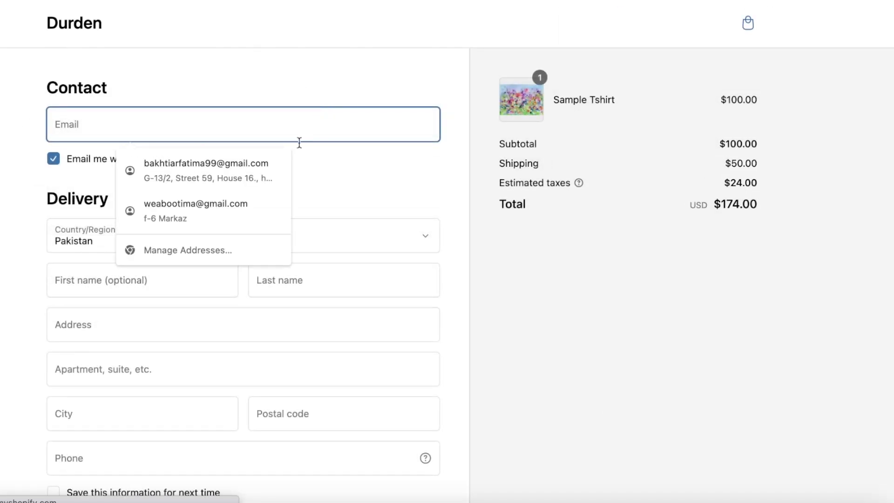
{"action": "left_click", "coordinate": [191, 224]}
{"action": "scroll", "coordinate": [187, 228], "scroll_direction": "down", "scroll_amount": 3}
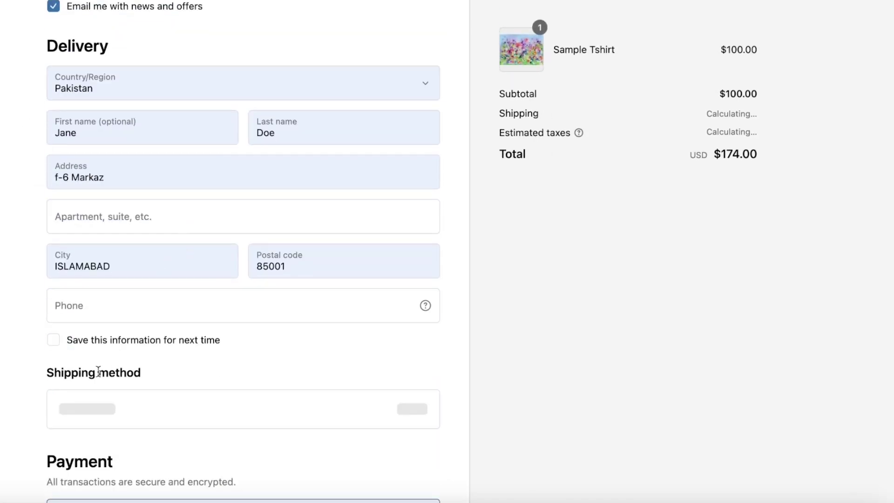
{"action": "scroll", "coordinate": [97, 363], "scroll_direction": "down", "scroll_amount": 3}
{"action": "scroll", "coordinate": [186, 354], "scroll_direction": "down", "scroll_amount": 3}
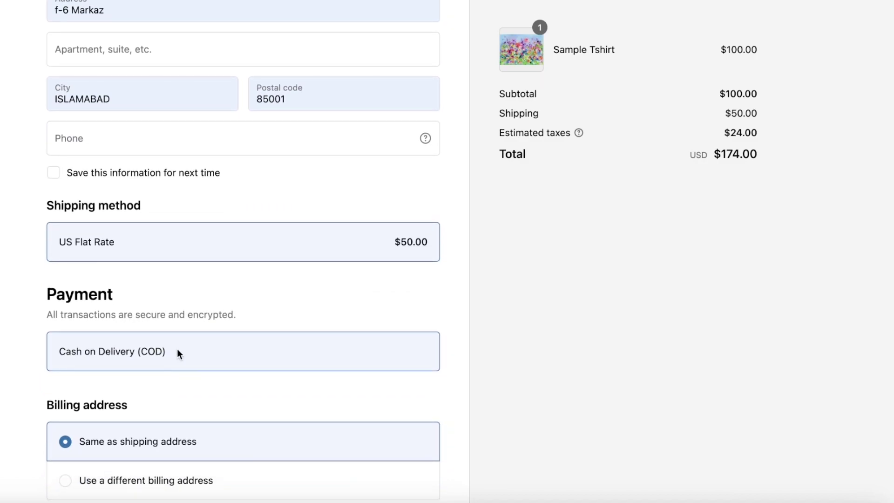
{"action": "left_click", "coordinate": [168, 416]}
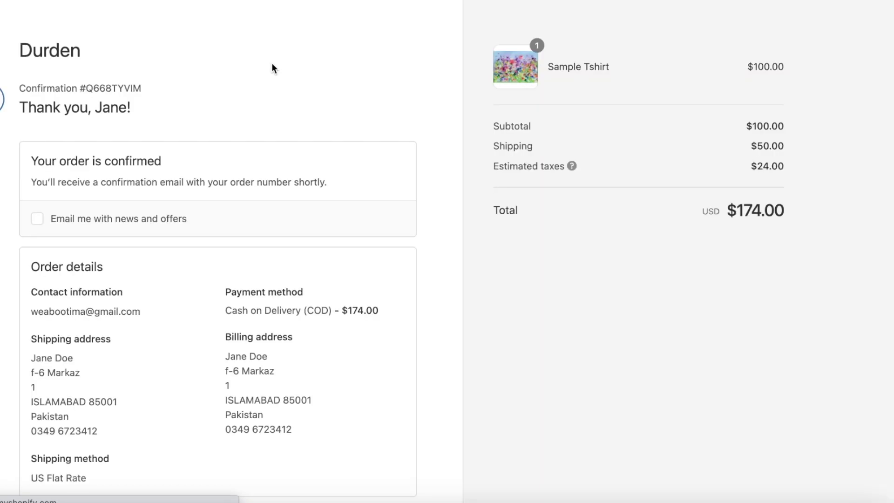
Step: Review the order confirmation page and go through the storefront to its Track Your Order page
{"action": "scroll", "coordinate": [275, 93], "scroll_direction": "down", "scroll_amount": 5}
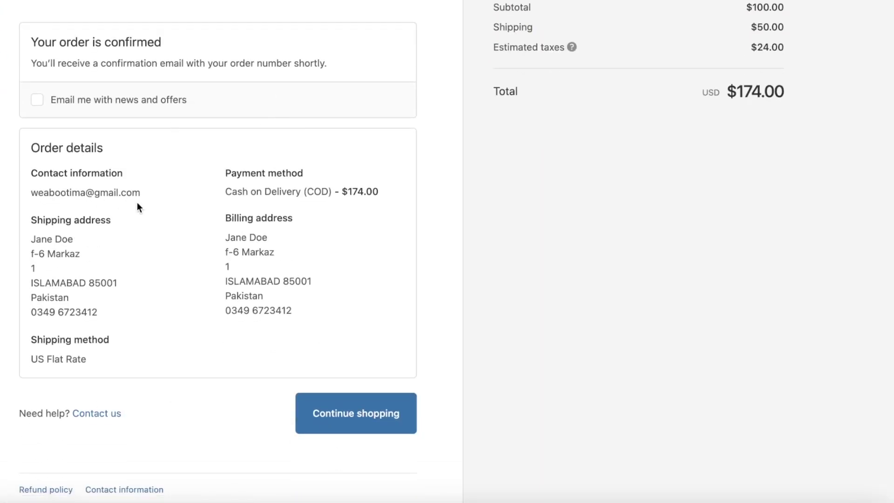
{"action": "scroll", "coordinate": [166, 318], "scroll_direction": "up", "scroll_amount": 5}
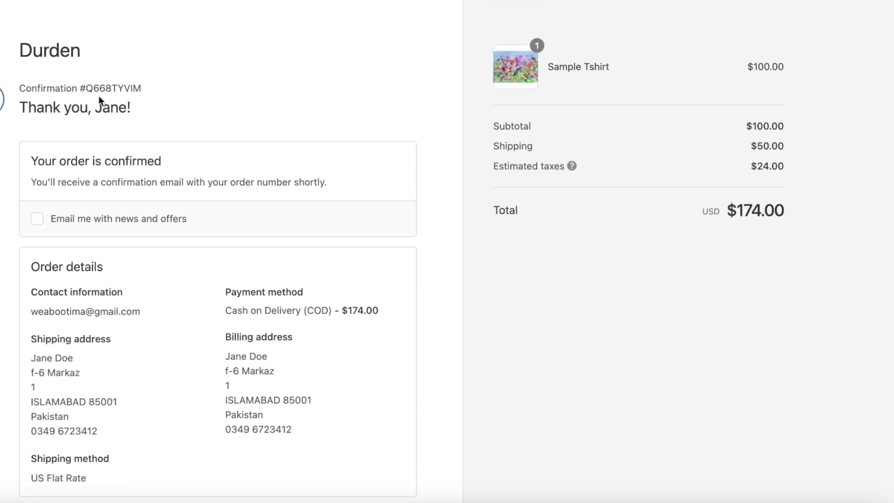
{"action": "scroll", "coordinate": [233, 373], "scroll_direction": "down", "scroll_amount": 5}
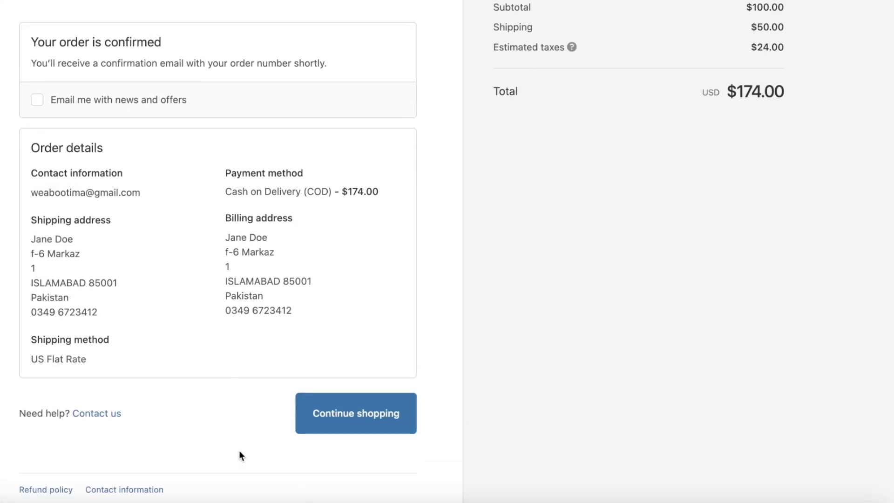
{"action": "left_click", "coordinate": [341, 413]}
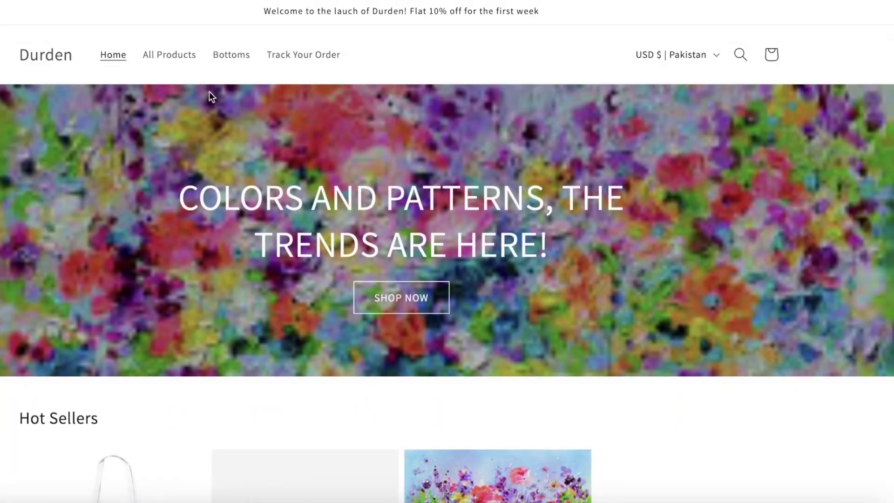
{"action": "left_click", "coordinate": [320, 61]}
{"action": "left_click", "coordinate": [325, 172]}
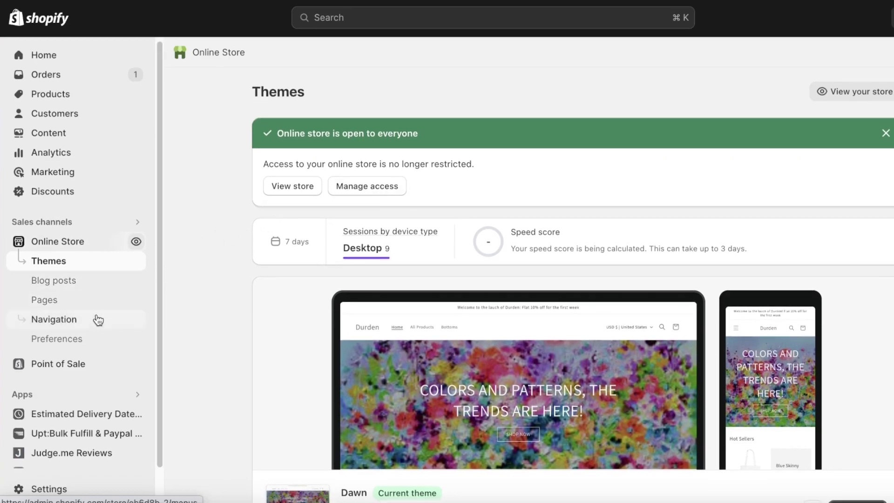
Step: Open the Rush app from the store admin
{"action": "scroll", "coordinate": [14, 463], "scroll_direction": "down", "scroll_amount": 2}
{"action": "left_click", "coordinate": [21, 447]}
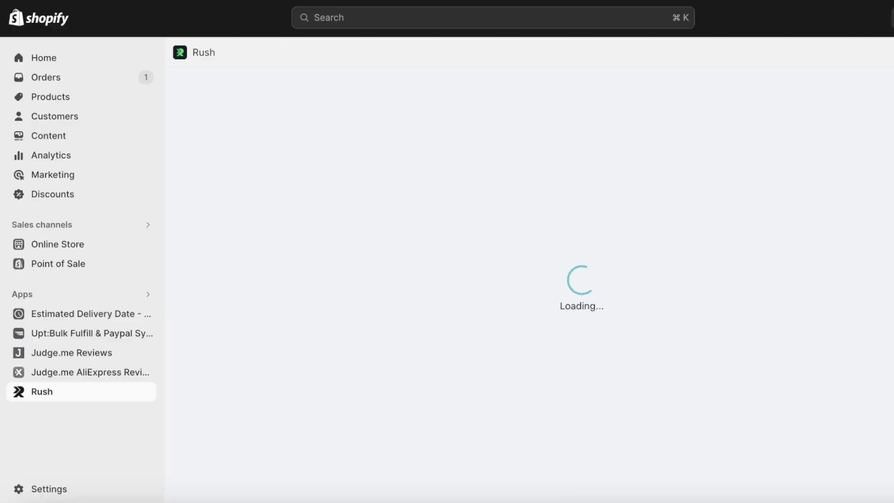
Step: Open the new unfulfilled order and start fulfilling its Sample Tshirt item
{"action": "left_click", "coordinate": [98, 80]}
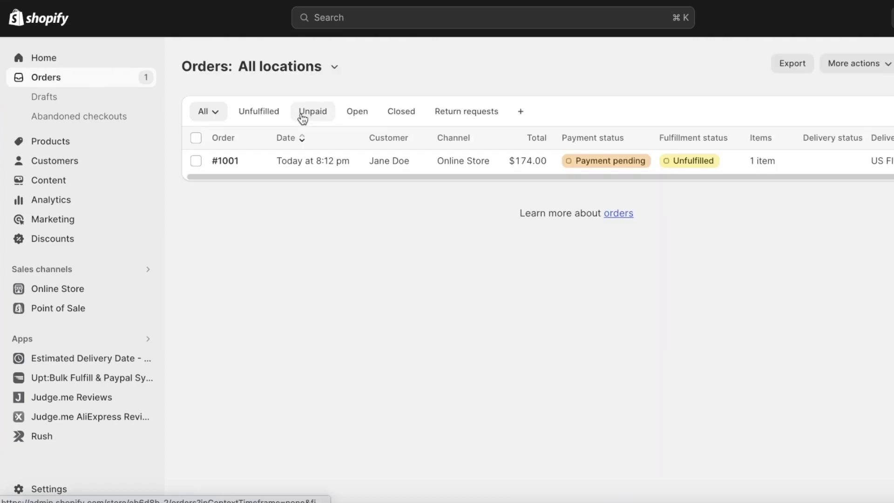
{"action": "left_click", "coordinate": [687, 160]}
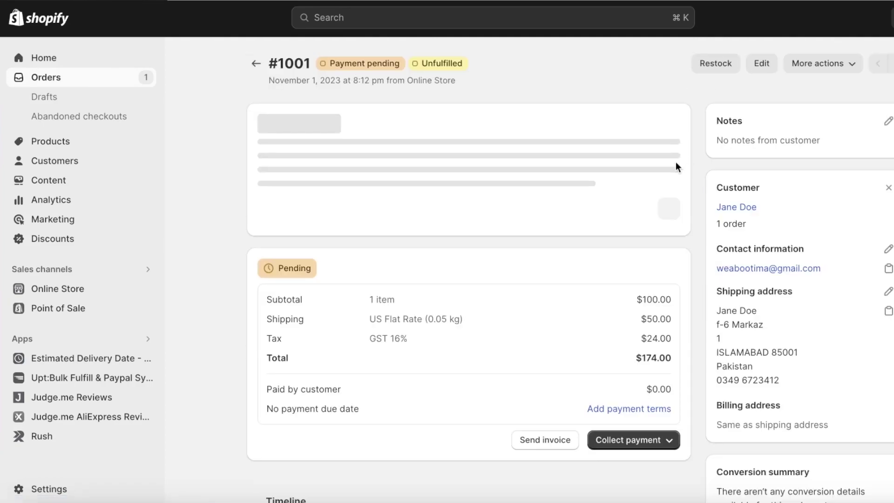
{"action": "scroll", "coordinate": [337, 284], "scroll_direction": "down", "scroll_amount": 3}
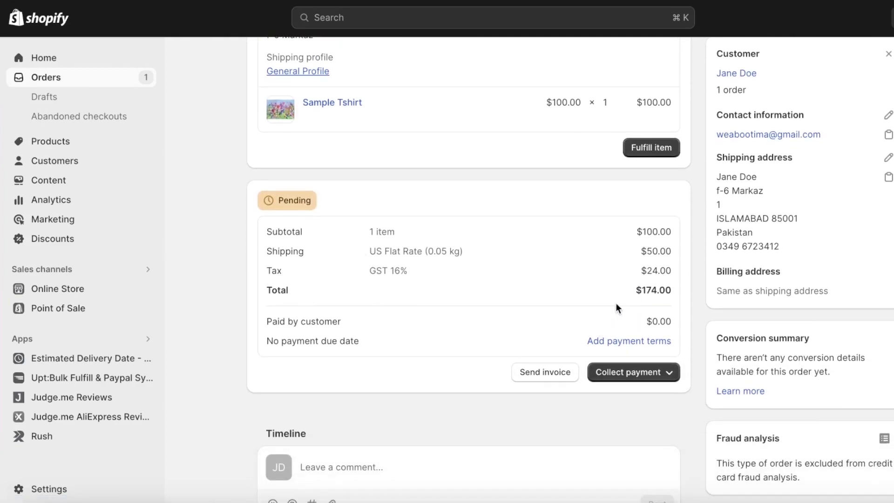
{"action": "left_click", "coordinate": [668, 153]}
Step: Enter AA01 as the shipment's tracking number and set the shipping carrier to Other
{"action": "left_click", "coordinate": [289, 299]}
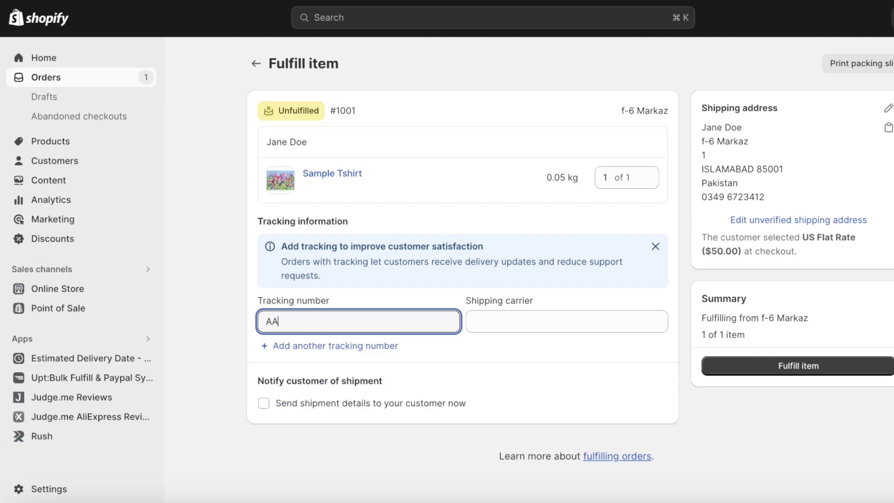
{"action": "left_click", "coordinate": [583, 314]}
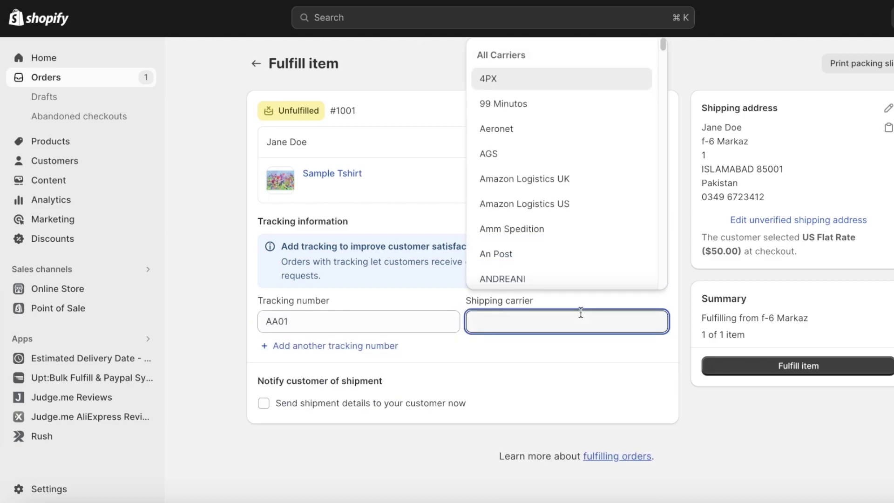
{"action": "scroll", "coordinate": [473, 188], "scroll_direction": "down", "scroll_amount": 20}
{"action": "scroll", "coordinate": [603, 201], "scroll_direction": "down", "scroll_amount": 10}
{"action": "left_click", "coordinate": [524, 275]}
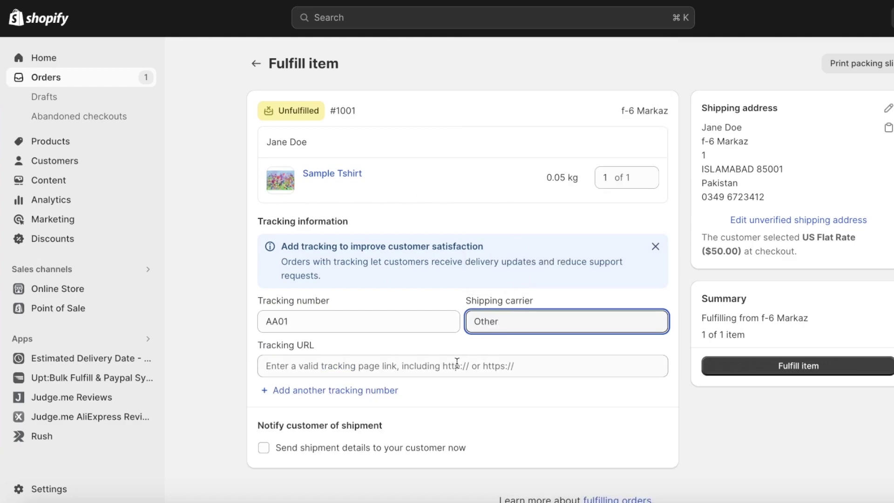
{"action": "left_click", "coordinate": [441, 365]}
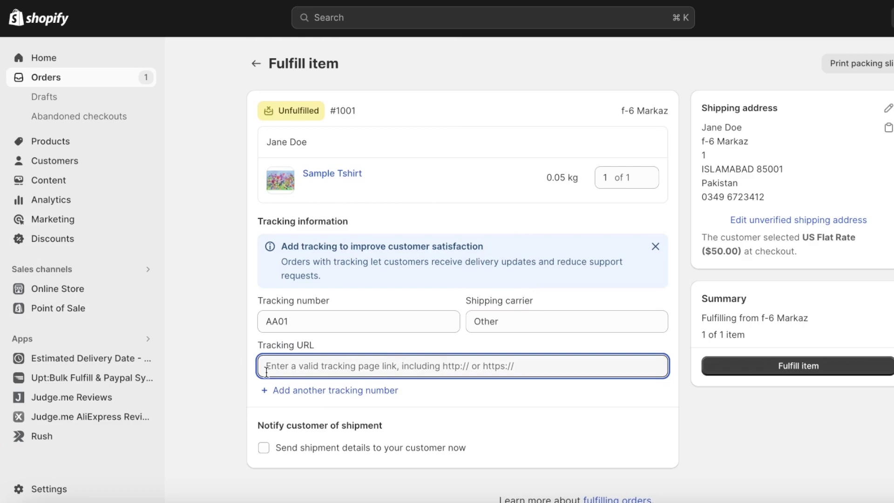
{"action": "left_click", "coordinate": [299, 393]}
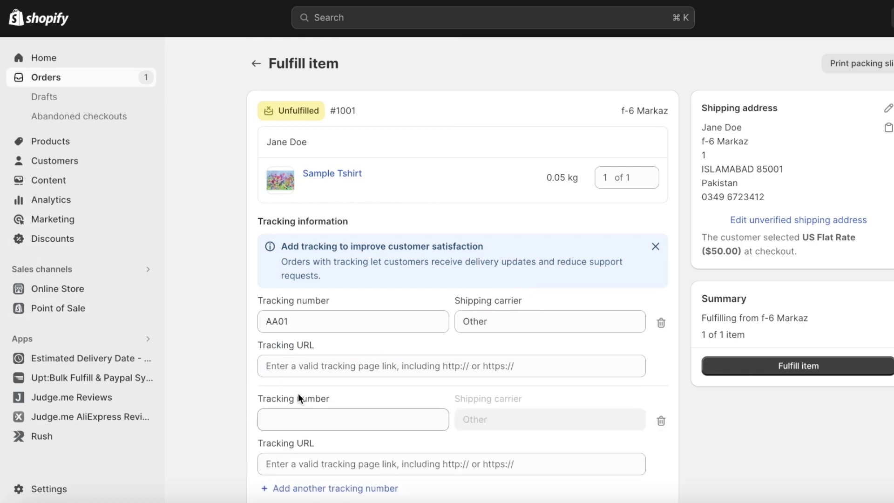
{"action": "scroll", "coordinate": [577, 295], "scroll_direction": "down", "scroll_amount": 2}
{"action": "left_click", "coordinate": [663, 312]}
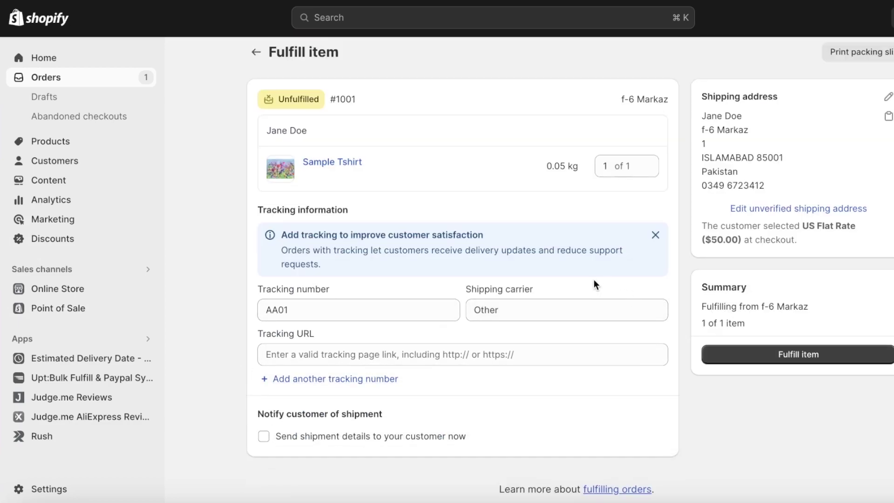
Step: Look through the list of available shipping carriers for the shipment, keeping Other as the selection
{"action": "left_click", "coordinate": [607, 304]}
{"action": "scroll", "coordinate": [560, 192], "scroll_direction": "up", "scroll_amount": 3}
{"action": "scroll", "coordinate": [560, 192], "scroll_direction": "up", "scroll_amount": 20}
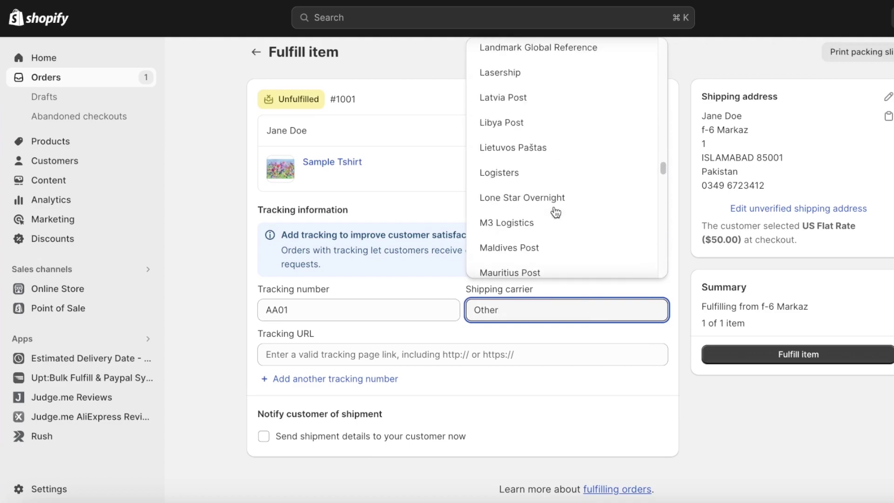
{"action": "scroll", "coordinate": [530, 120], "scroll_direction": "up", "scroll_amount": 10}
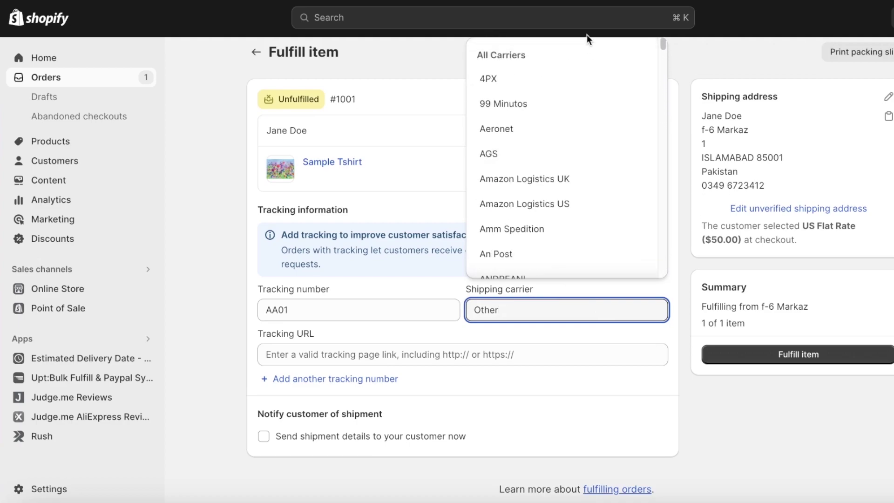
{"action": "scroll", "coordinate": [528, 140], "scroll_direction": "down", "scroll_amount": 12}
{"action": "scroll", "coordinate": [558, 140], "scroll_direction": "down", "scroll_amount": 5}
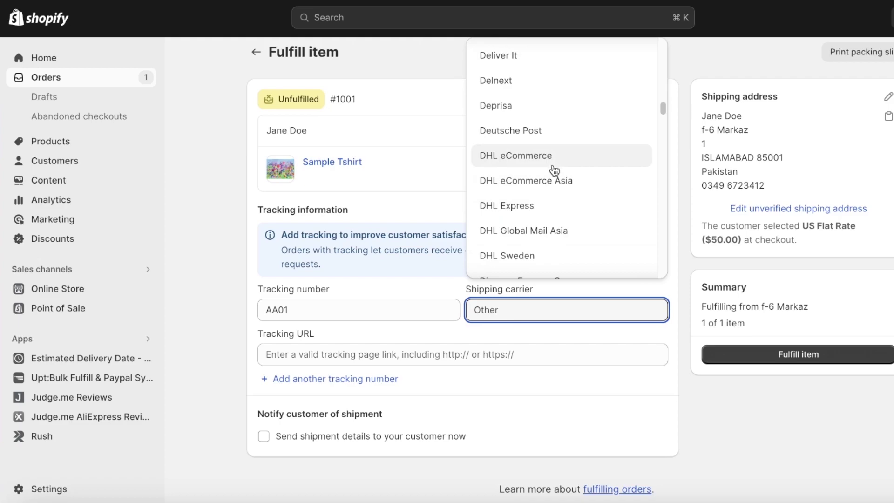
{"action": "left_click", "coordinate": [305, 352]}
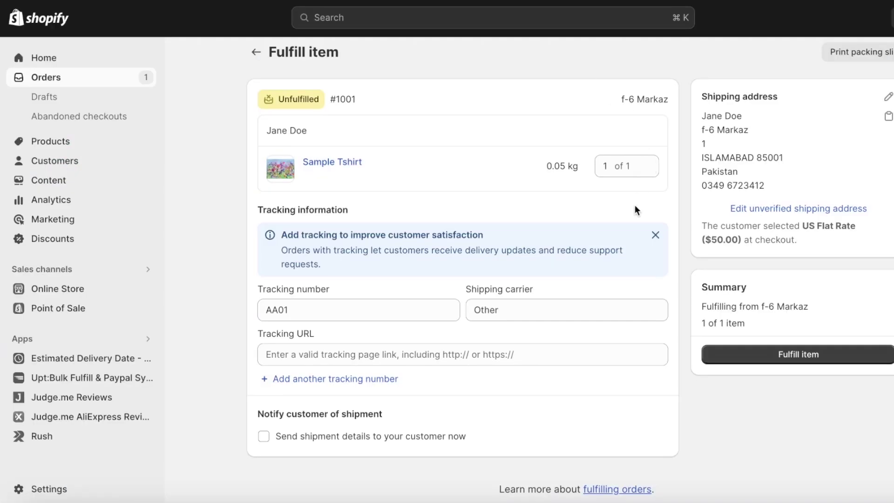
{"action": "left_click", "coordinate": [536, 310]}
{"action": "scroll", "coordinate": [495, 194], "scroll_direction": "down", "scroll_amount": 5}
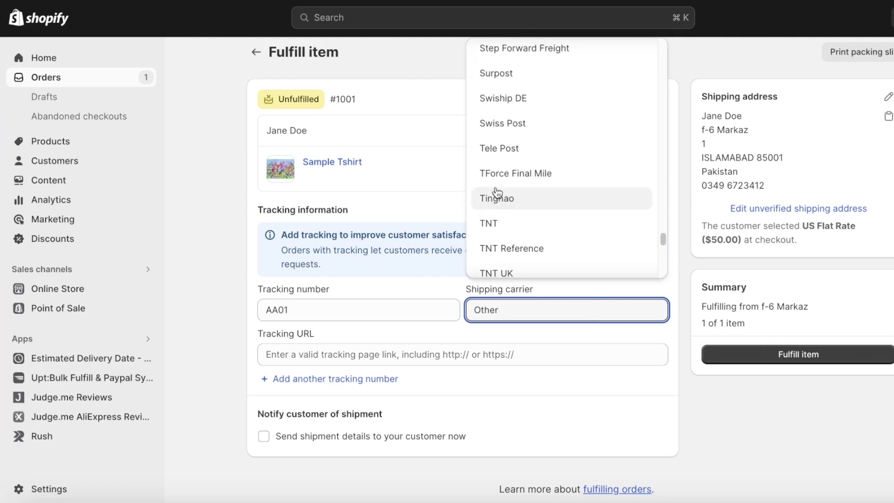
{"action": "left_click", "coordinate": [477, 353]}
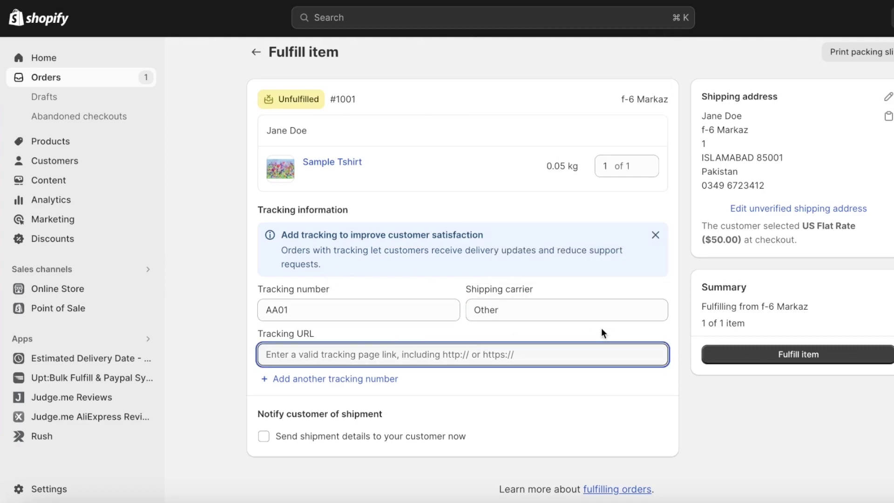
Step: Turn on sending shipment details to the customer and fulfill the Sample Tshirt item
{"action": "left_click", "coordinate": [361, 440]}
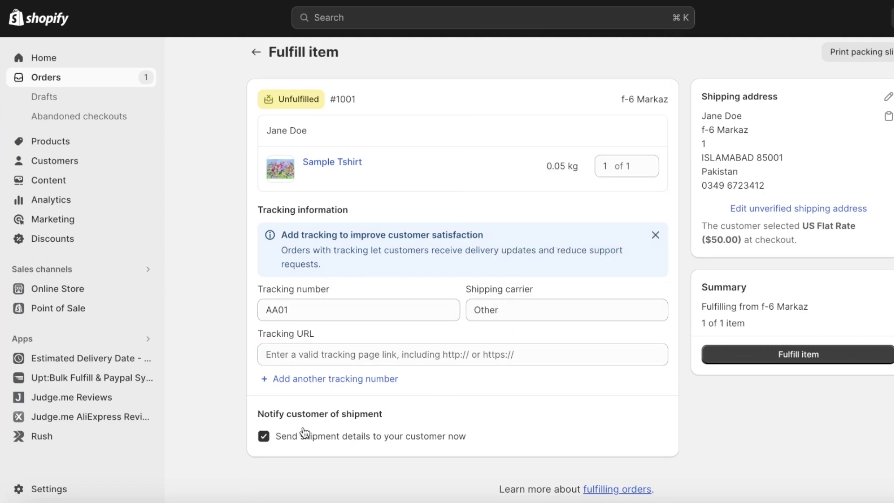
{"action": "left_click", "coordinate": [482, 435]}
{"action": "left_click_drag", "start_coordinate": [280, 437], "coordinate": [471, 439]}
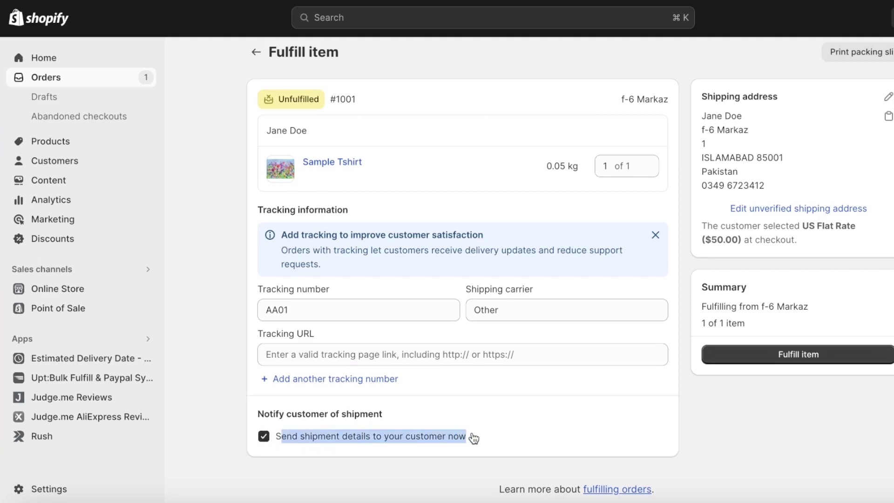
{"action": "left_click", "coordinate": [462, 424]}
{"action": "left_click", "coordinate": [734, 354]}
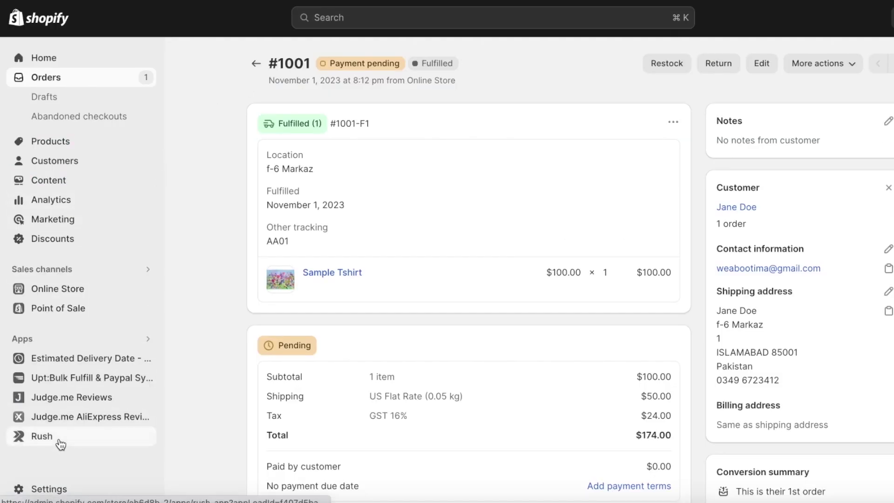
Step: Check the storefront's order tracking page and the Shipments list in the Rush app
{"action": "left_click", "coordinate": [59, 440]}
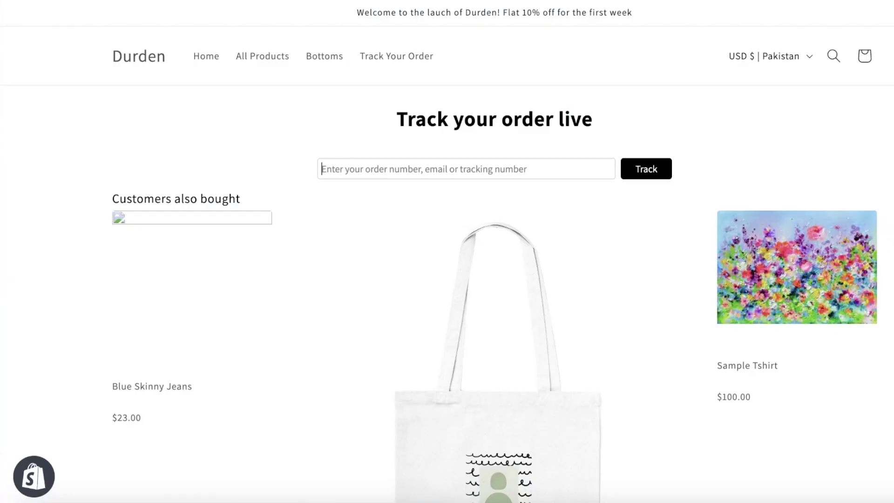
{"action": "left_click", "coordinate": [365, 56]}
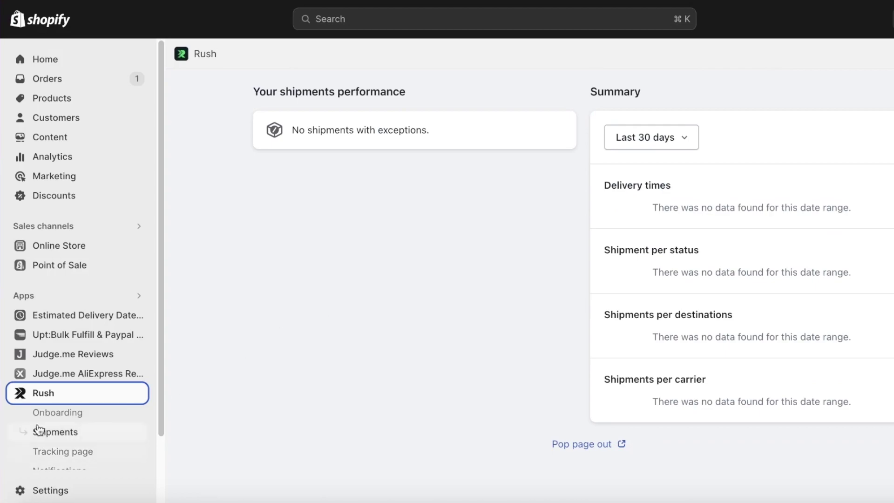
{"action": "scroll", "coordinate": [56, 410], "scroll_direction": "down", "scroll_amount": 2}
{"action": "left_click", "coordinate": [77, 349]}
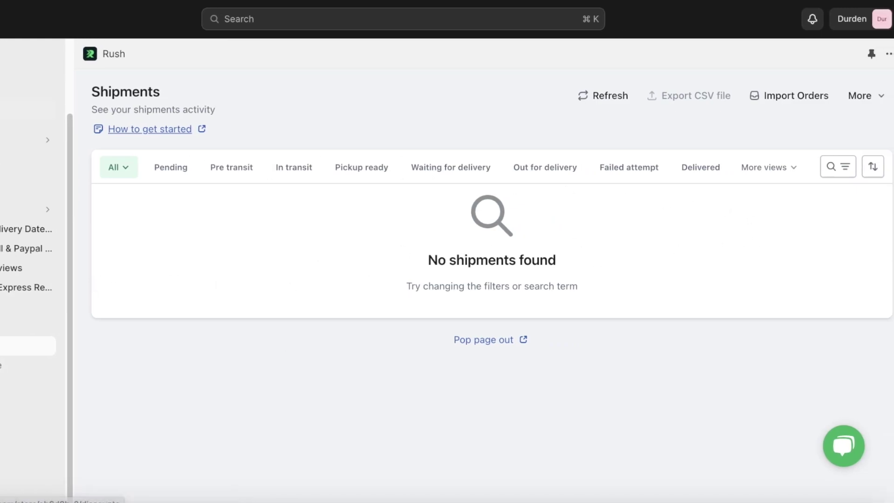
Step: Open the fulfilled order from the Orders list and review its details and timeline
{"action": "left_click", "coordinate": [28, 78]}
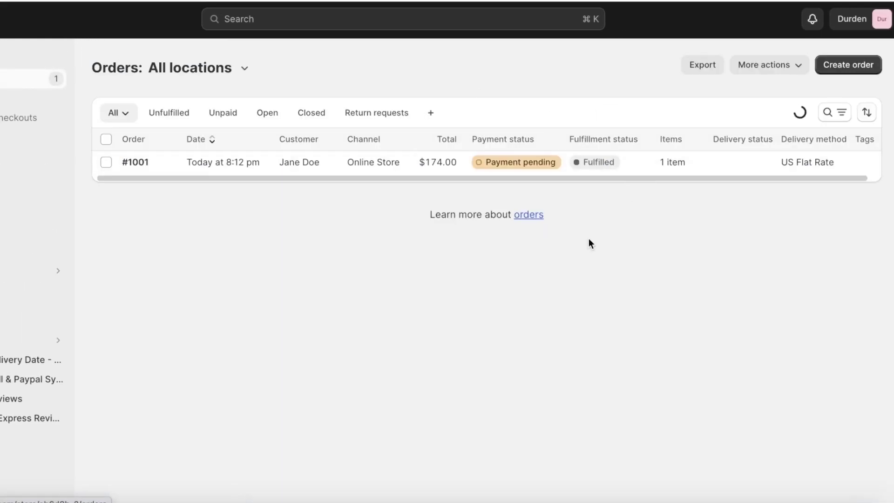
{"action": "left_click", "coordinate": [606, 164]}
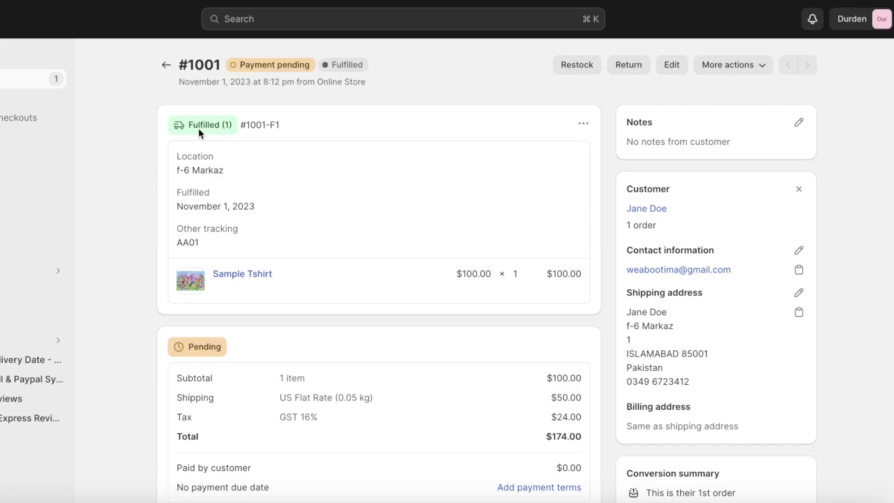
{"action": "scroll", "coordinate": [342, 228], "scroll_direction": "down", "scroll_amount": 6}
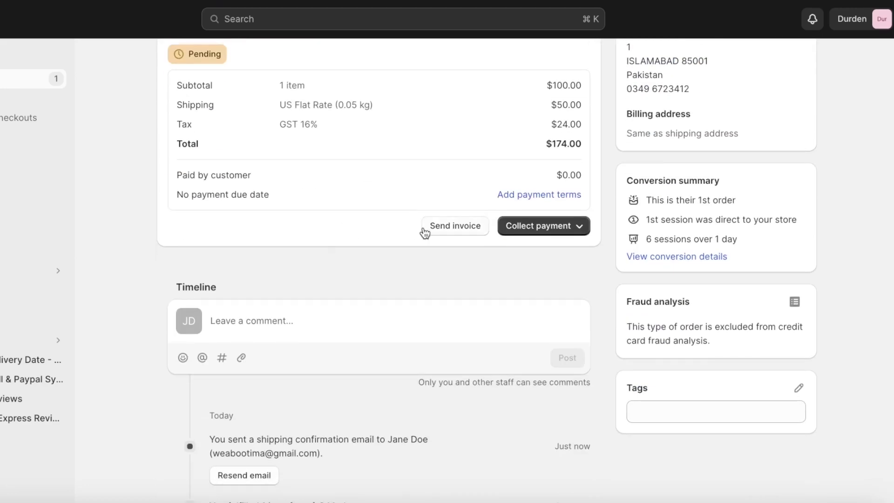
{"action": "scroll", "coordinate": [424, 232], "scroll_direction": "down", "scroll_amount": 4}
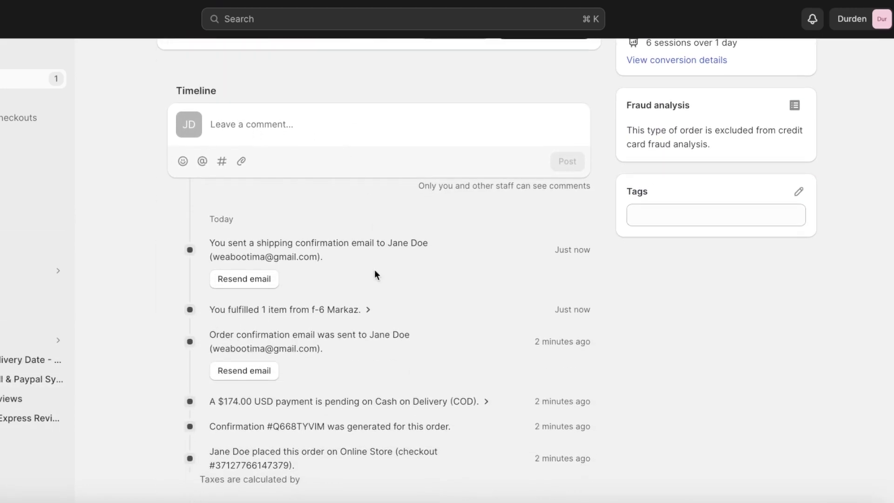
{"action": "scroll", "coordinate": [375, 279], "scroll_direction": "up", "scroll_amount": 4}
{"action": "scroll", "coordinate": [387, 288], "scroll_direction": "up", "scroll_amount": 6}
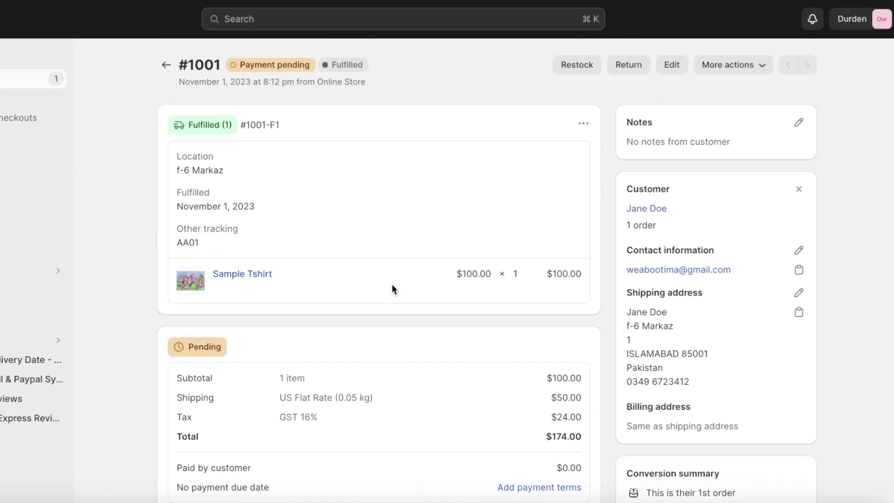
Step: View the additional actions available for the order and recheck its timeline and payment section
{"action": "left_click", "coordinate": [727, 65]}
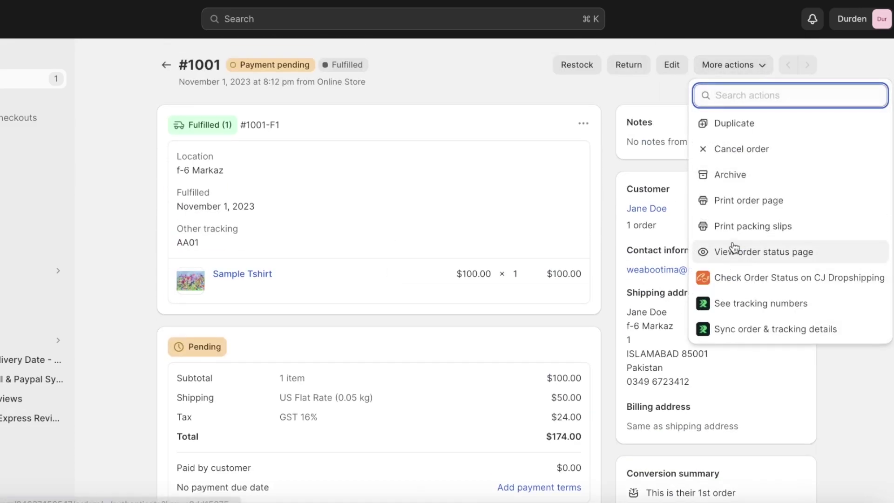
{"action": "left_click", "coordinate": [725, 225]}
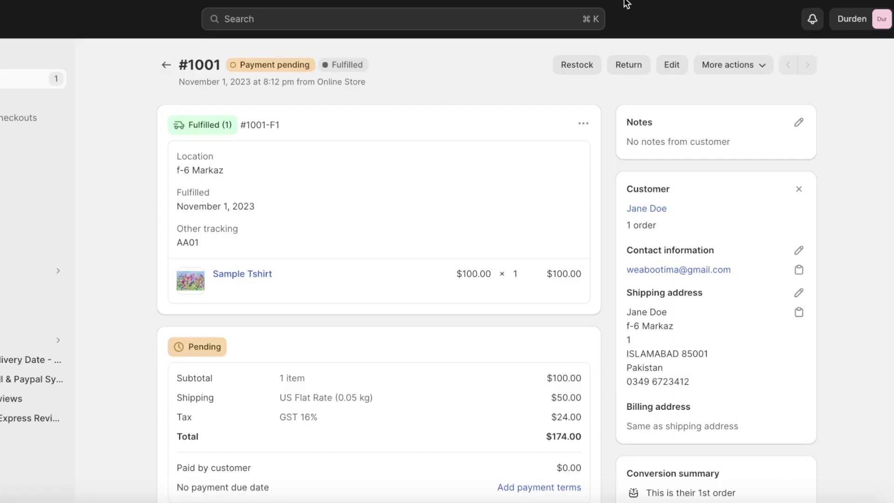
{"action": "scroll", "coordinate": [360, 234], "scroll_direction": "down", "scroll_amount": 6}
{"action": "scroll", "coordinate": [226, 224], "scroll_direction": "down", "scroll_amount": 4}
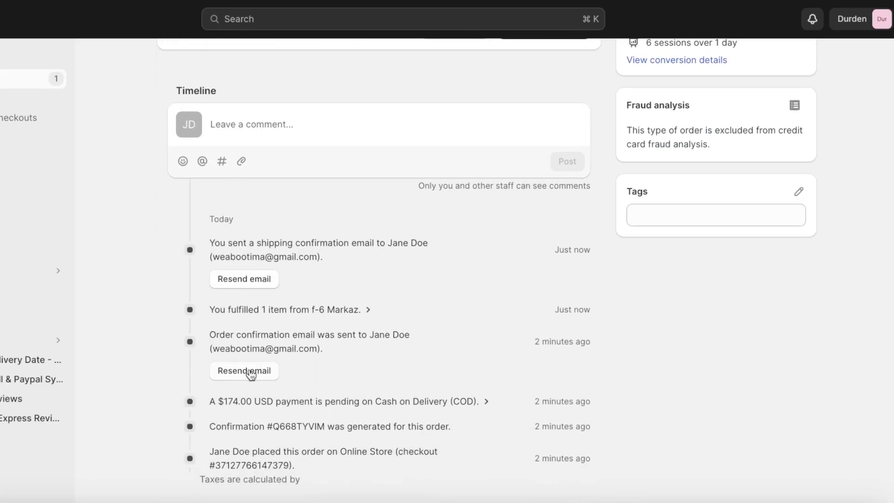
{"action": "scroll", "coordinate": [252, 373], "scroll_direction": "up", "scroll_amount": 7}
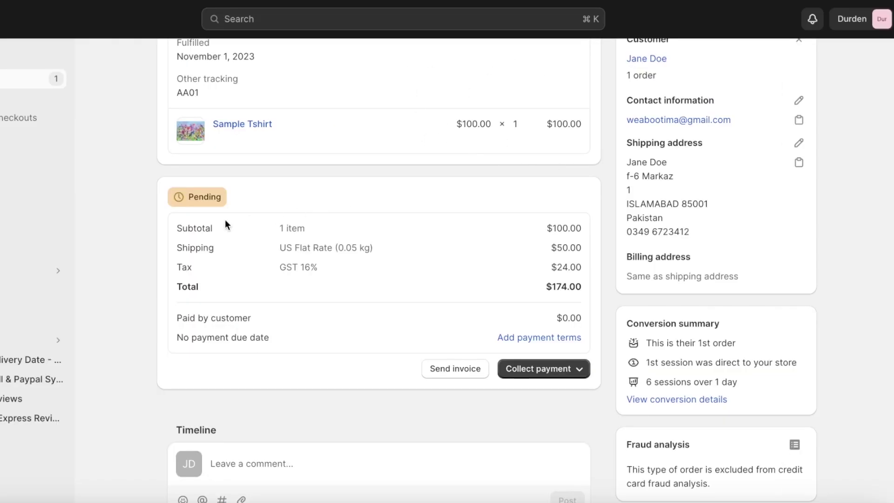
{"action": "scroll", "coordinate": [225, 221], "scroll_direction": "up", "scroll_amount": 3}
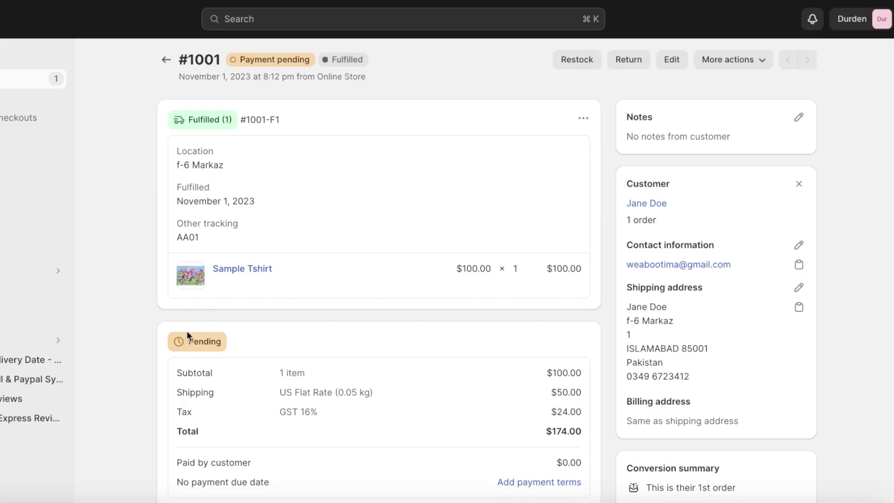
Step: Mark the order's pending Cash on Delivery payment as paid
{"action": "scroll", "coordinate": [304, 149], "scroll_direction": "down", "scroll_amount": 4}
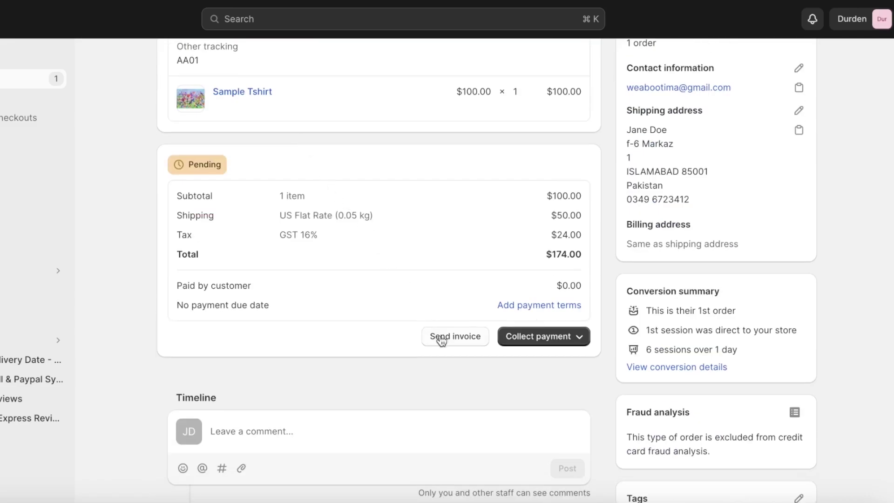
{"action": "left_click", "coordinate": [525, 338]}
{"action": "left_click", "coordinate": [559, 392]}
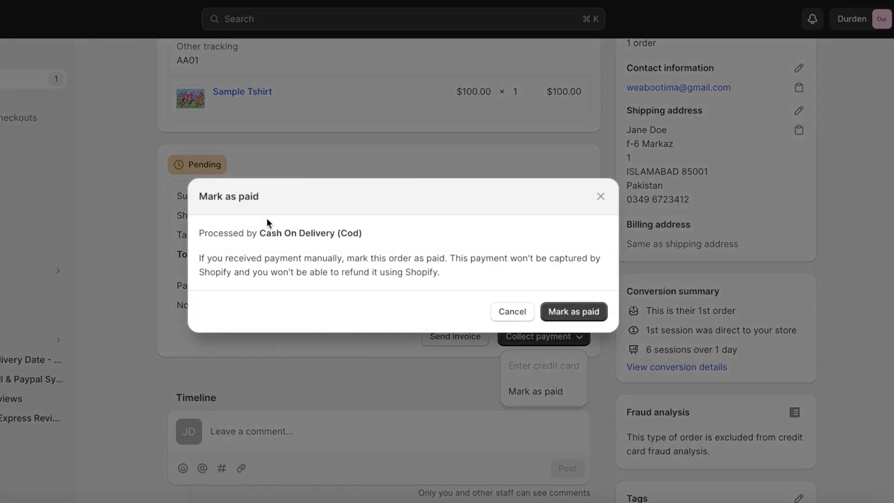
{"action": "left_click", "coordinate": [574, 311]}
{"action": "scroll", "coordinate": [420, 214], "scroll_direction": "up", "scroll_amount": 4}
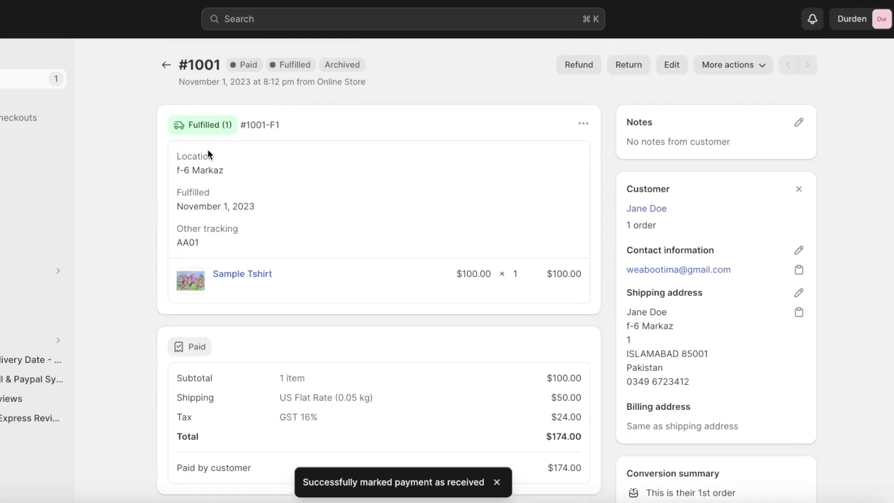
Step: Review the paid order's timeline and check its payment, fulfillment and delivery status in the Orders list
{"action": "scroll", "coordinate": [384, 250], "scroll_direction": "down", "scroll_amount": 8}
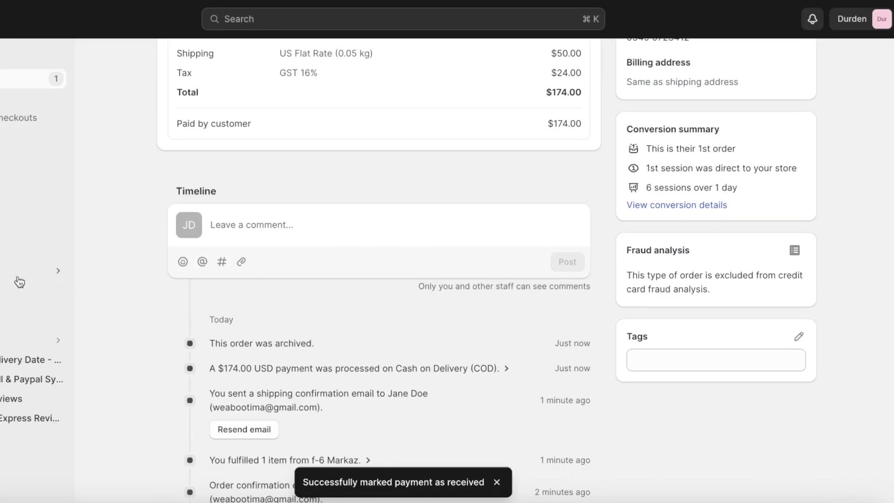
{"action": "left_click", "coordinate": [7, 60]}
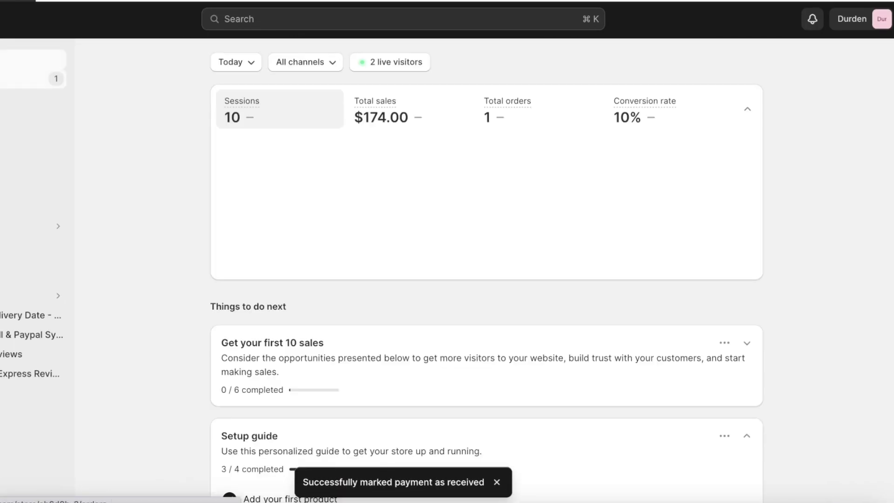
{"action": "left_click", "coordinate": [6, 78]}
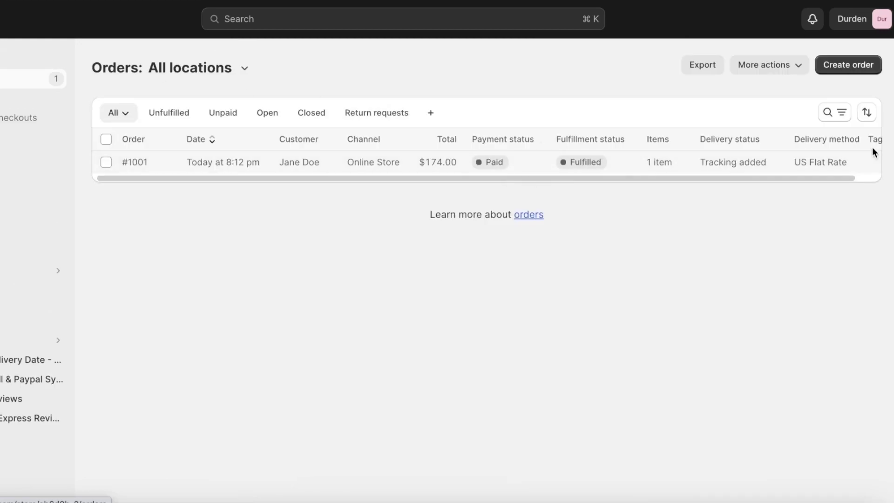
{"action": "left_click", "coordinate": [768, 157]}
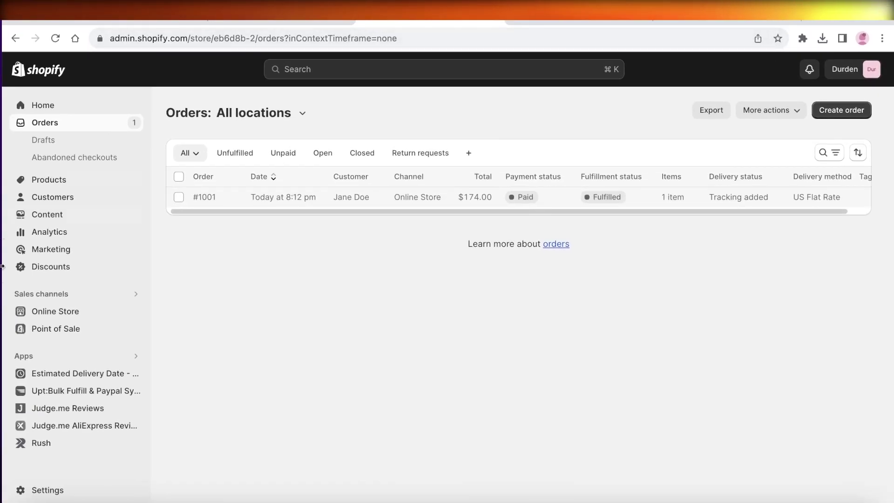
Step: Open the store admin's home page and look over its sales overview
{"action": "left_click", "coordinate": [41, 106]}
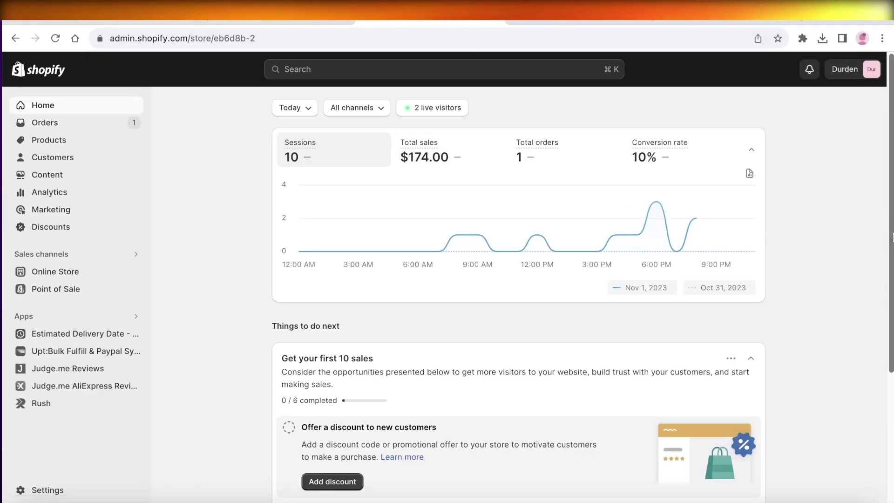
{"action": "scroll", "coordinate": [892, 237], "scroll_direction": "down", "scroll_amount": 5}
{"action": "scroll", "coordinate": [891, 248], "scroll_direction": "up", "scroll_amount": 5}
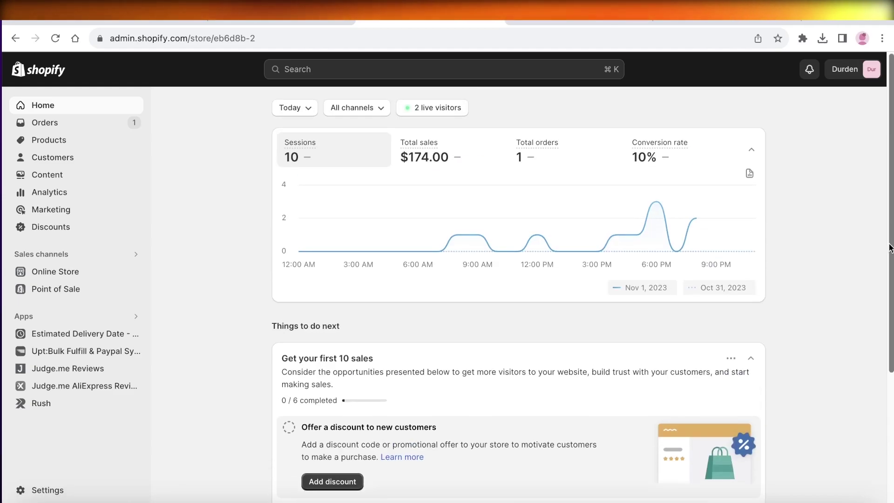